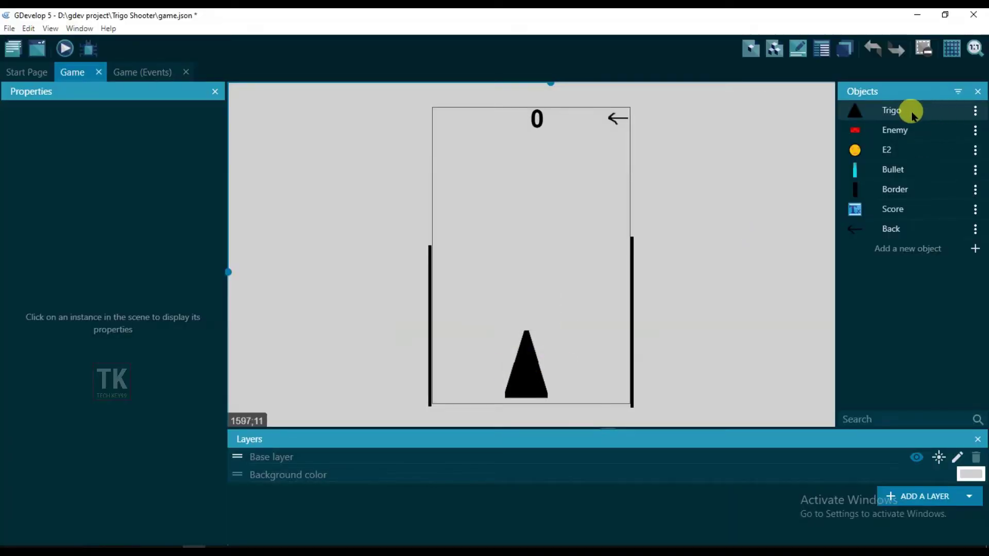
- Open the Trigo object's editor and its sprite points editor
left_click(975, 111)
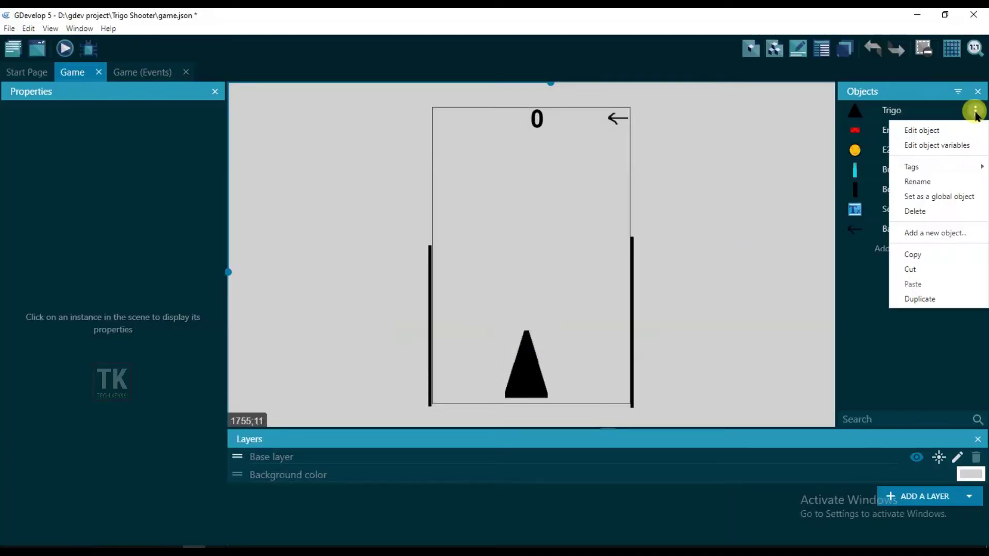
left_click(933, 130)
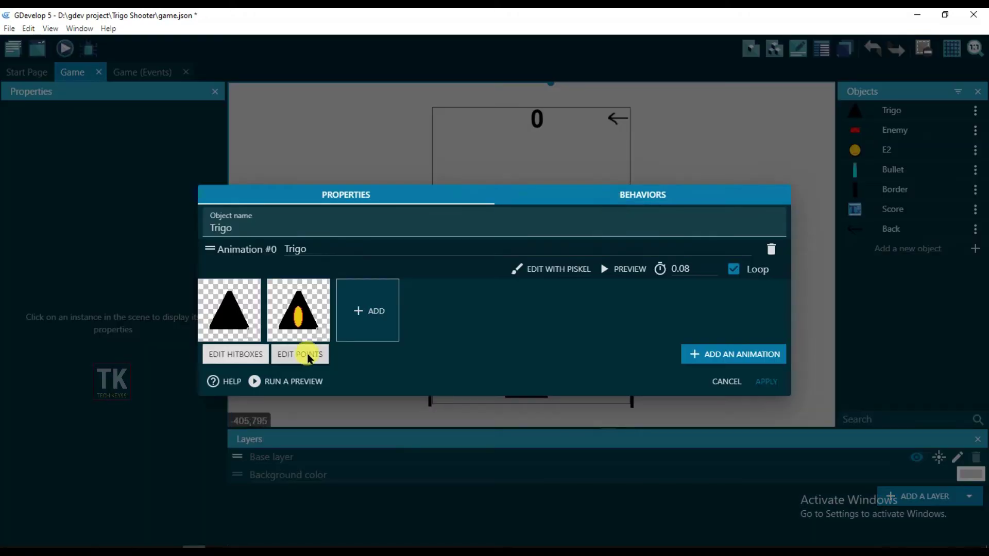
left_click(309, 359)
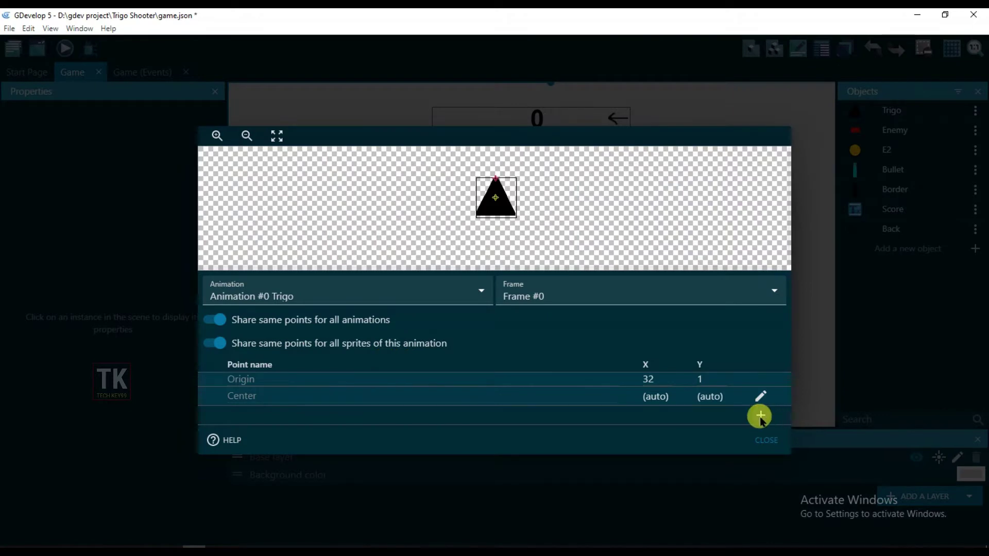
- Add a point named LeftBullet at the triangle's bottom-left corner (5, 57)
left_click(761, 417)
left_click(252, 400)
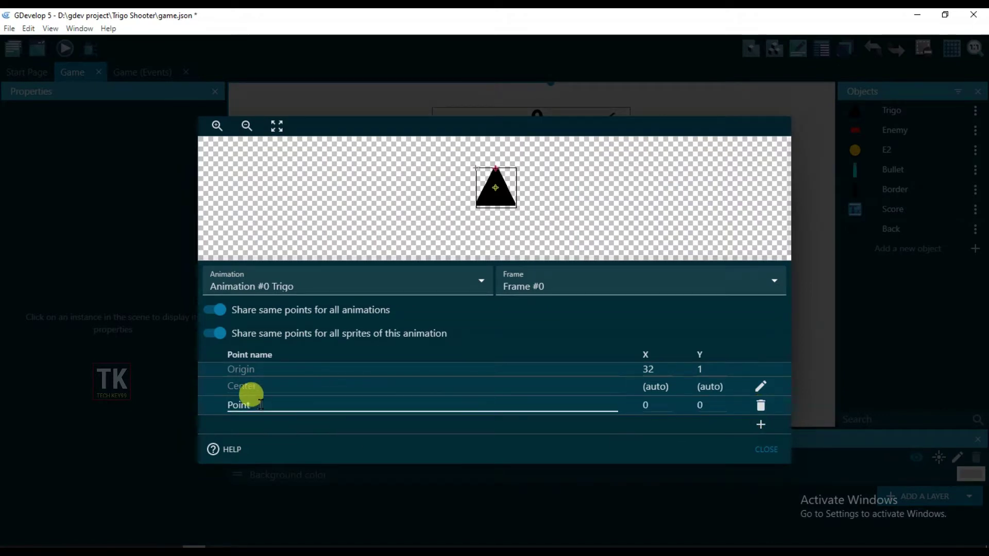
left_click_drag(258, 405, 221, 401)
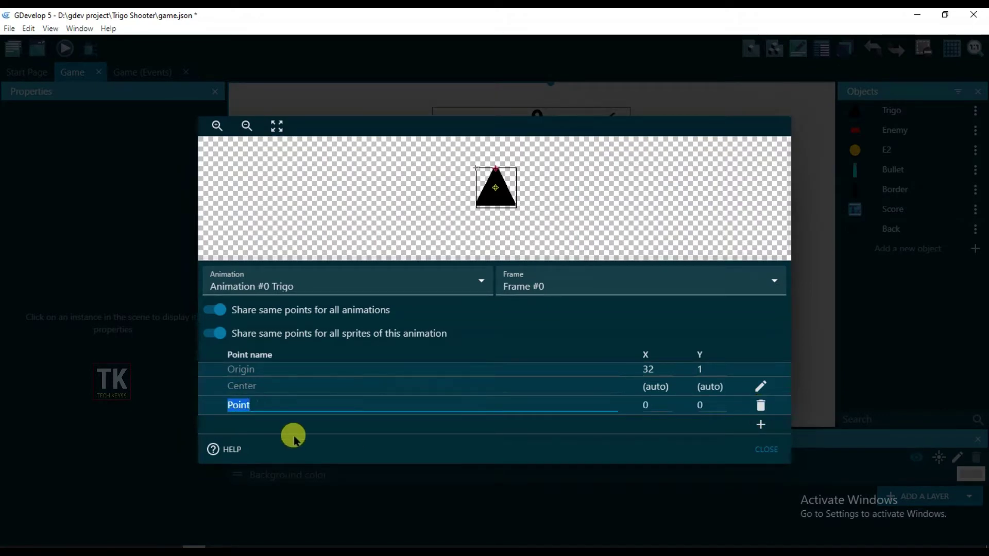
key("BackSpace")
type("Bullt")
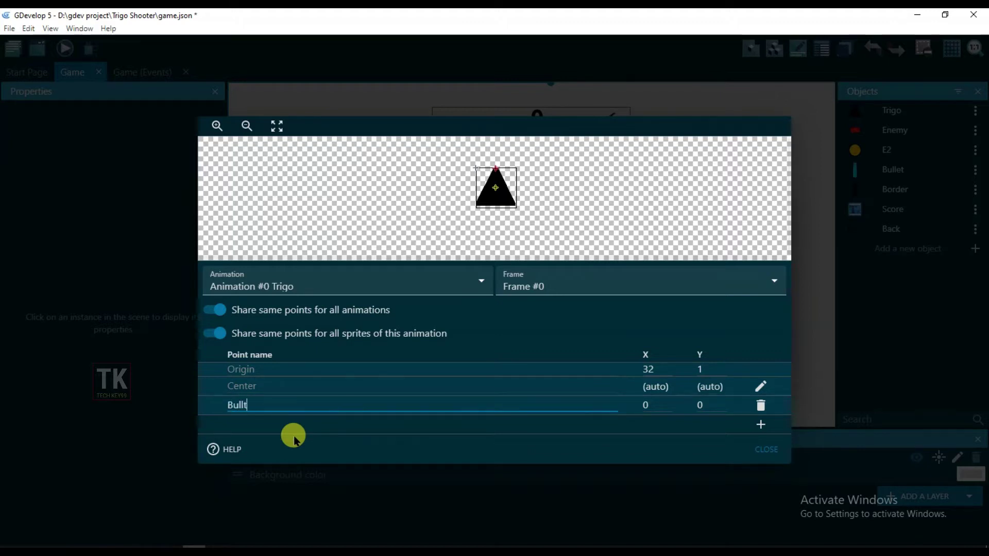
key("BackSpace")
type("et")
key("Home")
type("Left")
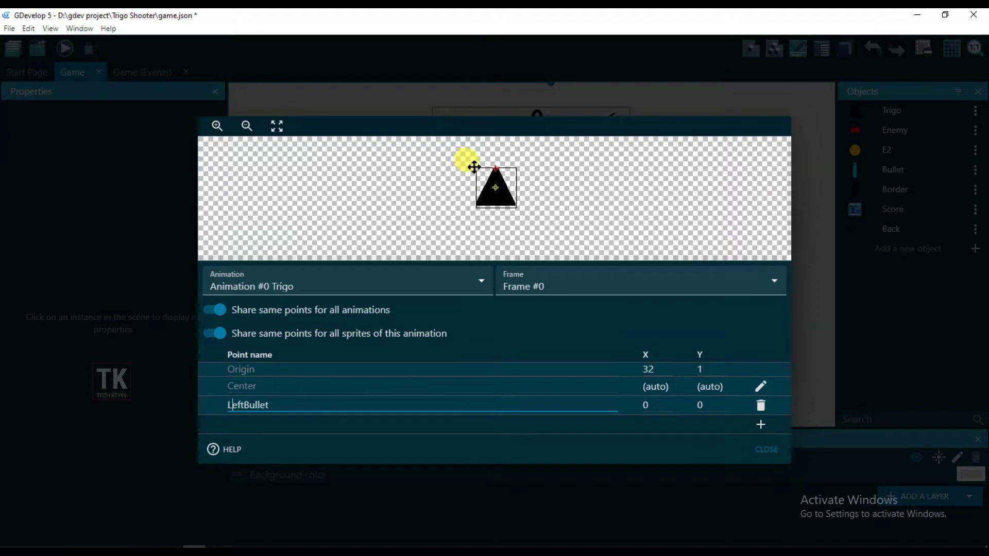
left_click(475, 179)
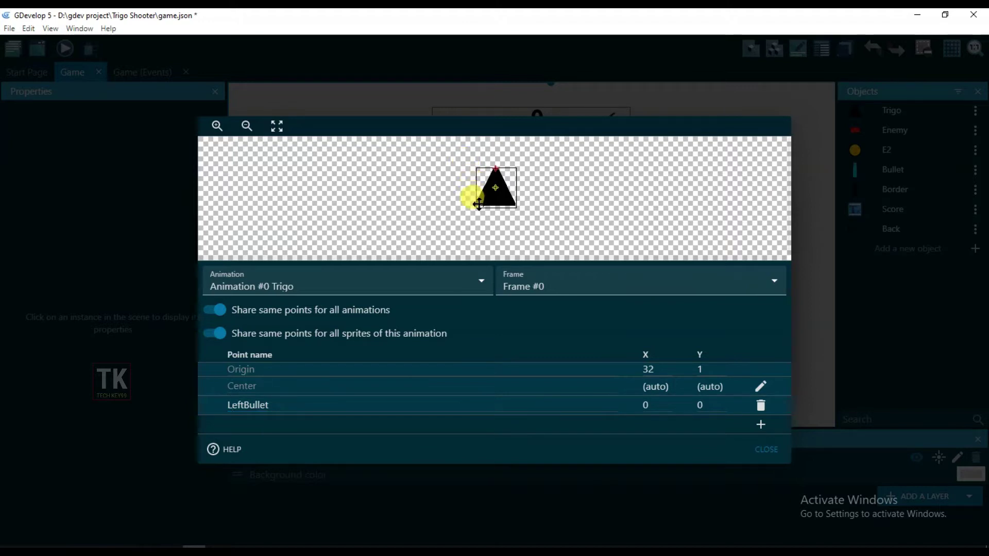
left_click_drag(479, 202, 479, 204)
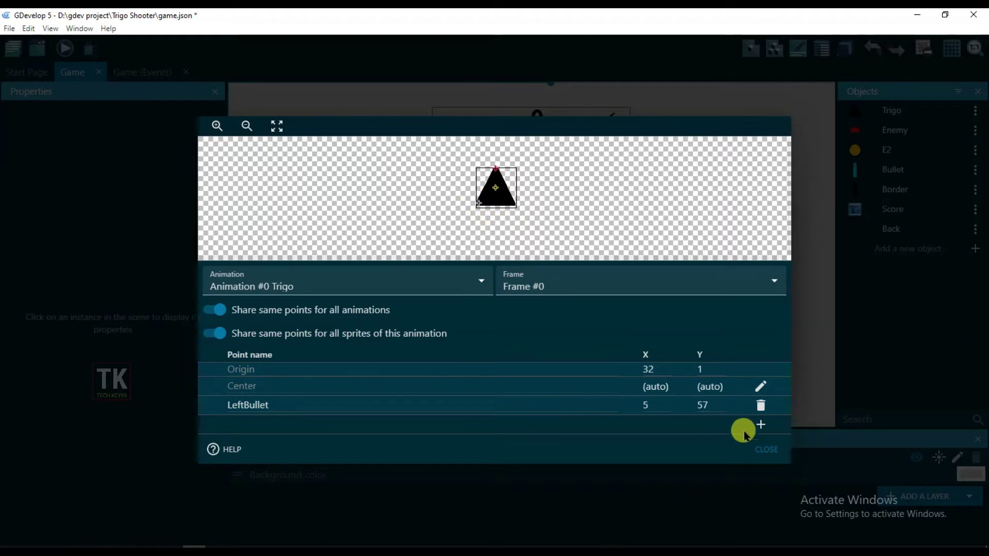
- Add a point named RightBullet at the triangle's bottom-right corner (59, 55.5)
left_click(762, 429)
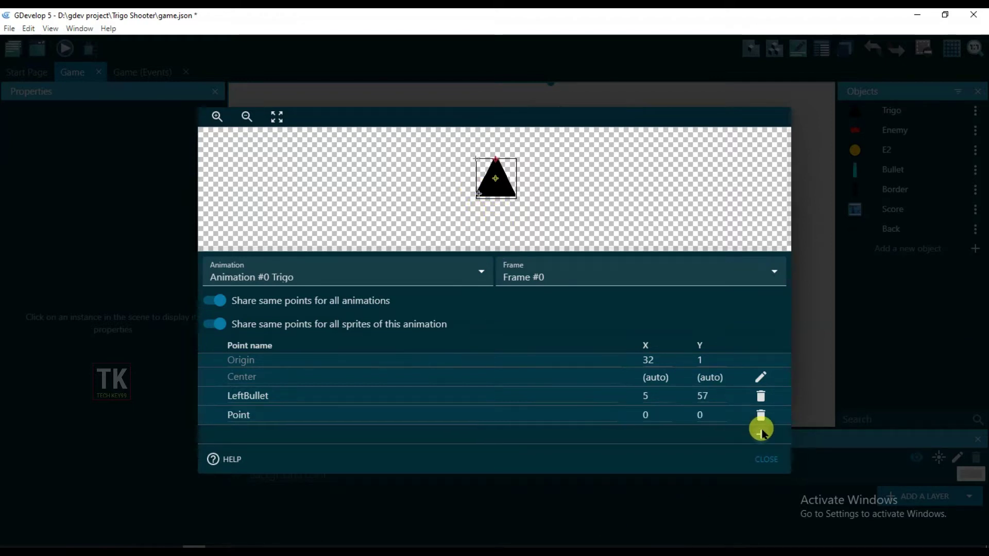
left_click(249, 414)
double_click(256, 415)
type("Righ")
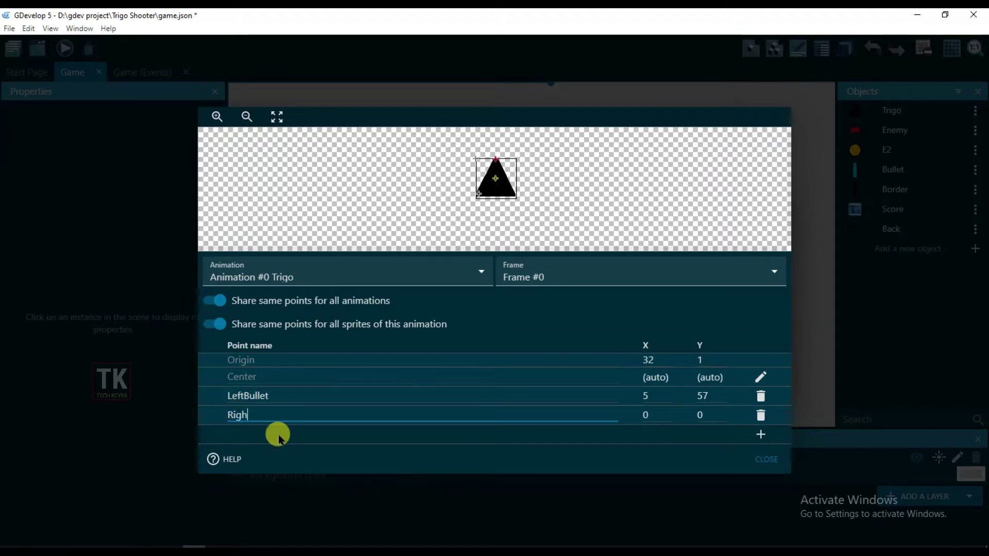
type("tBu")
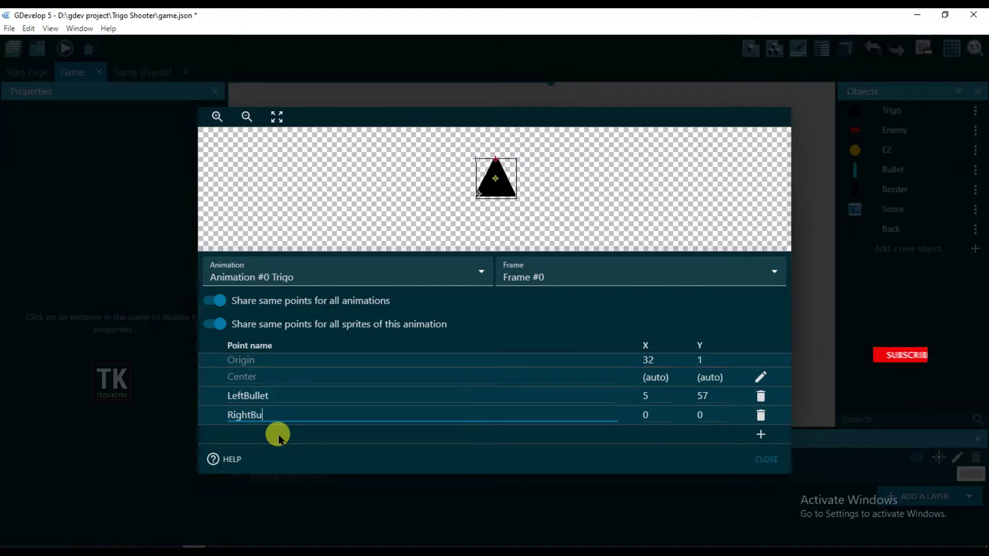
type("llet")
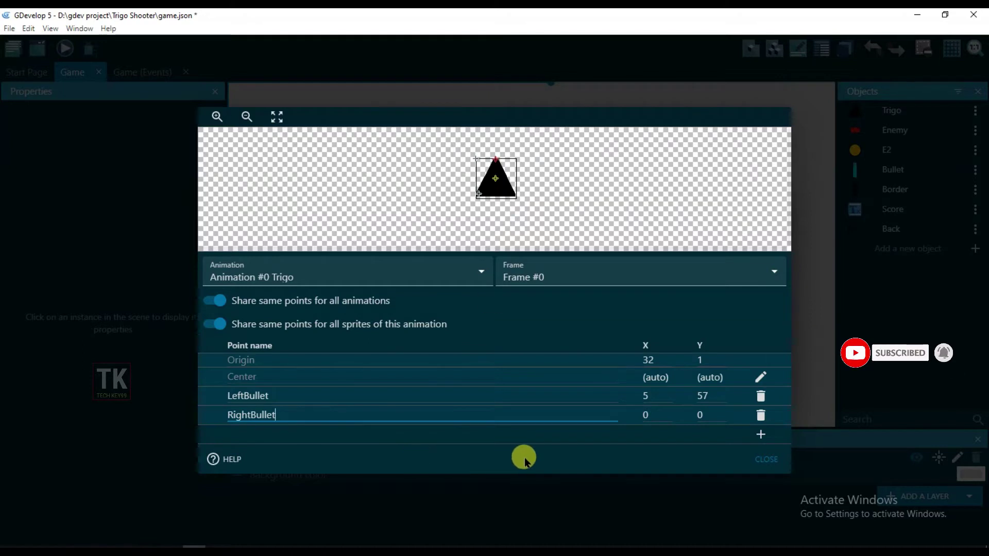
left_click_drag(475, 156, 510, 192)
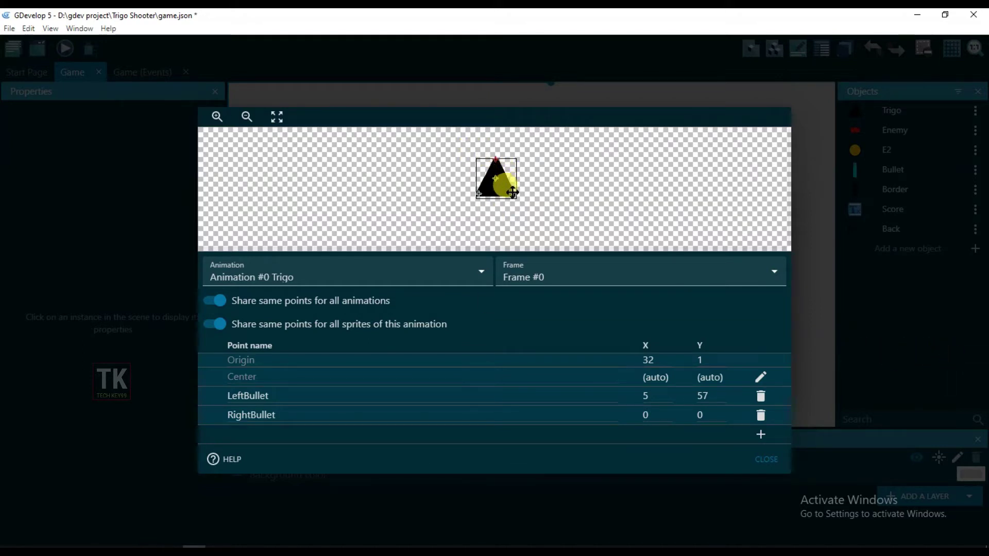
left_click_drag(512, 192, 513, 193)
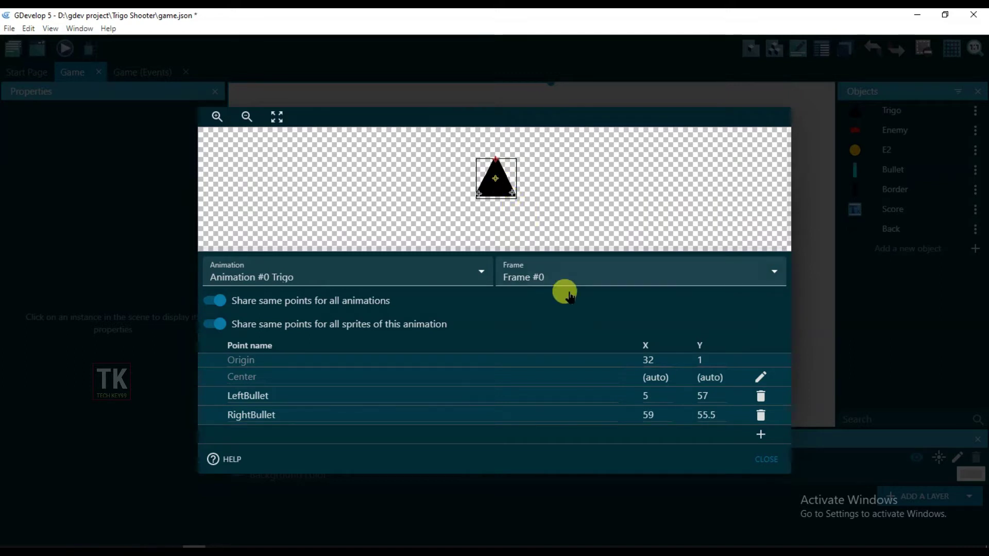
- Check the points on Frame #1, switch back to Frame #0, and close the points editor
left_click(574, 278)
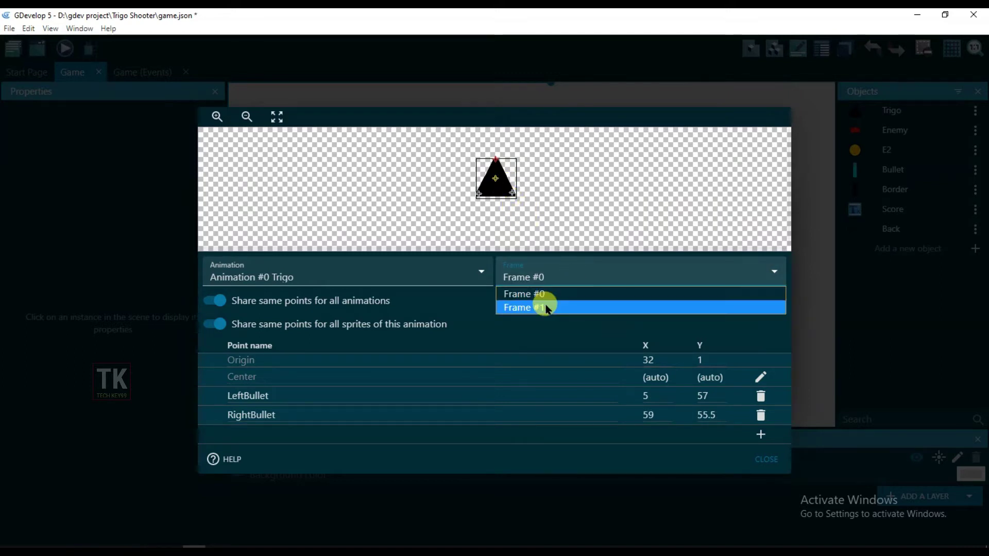
left_click(546, 312)
left_click(559, 286)
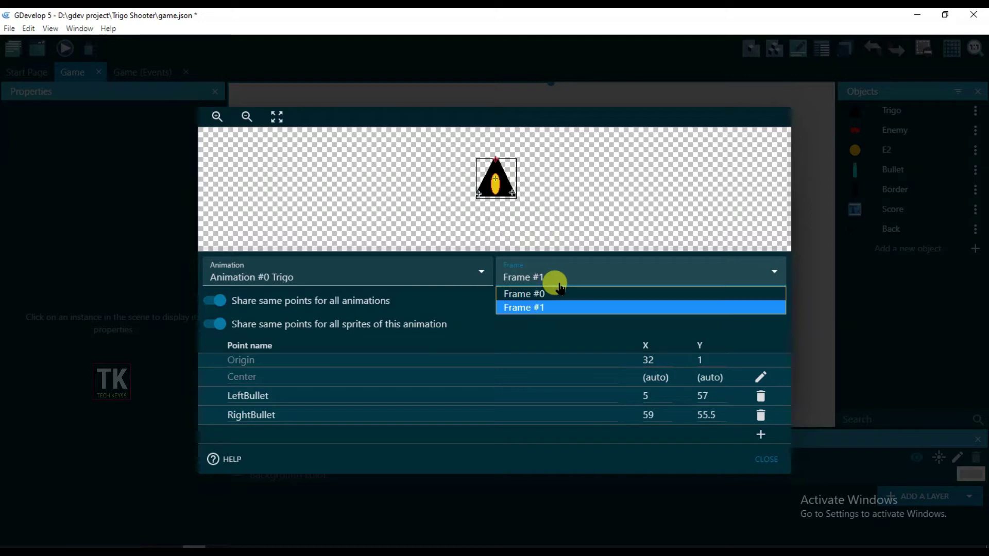
left_click(549, 292)
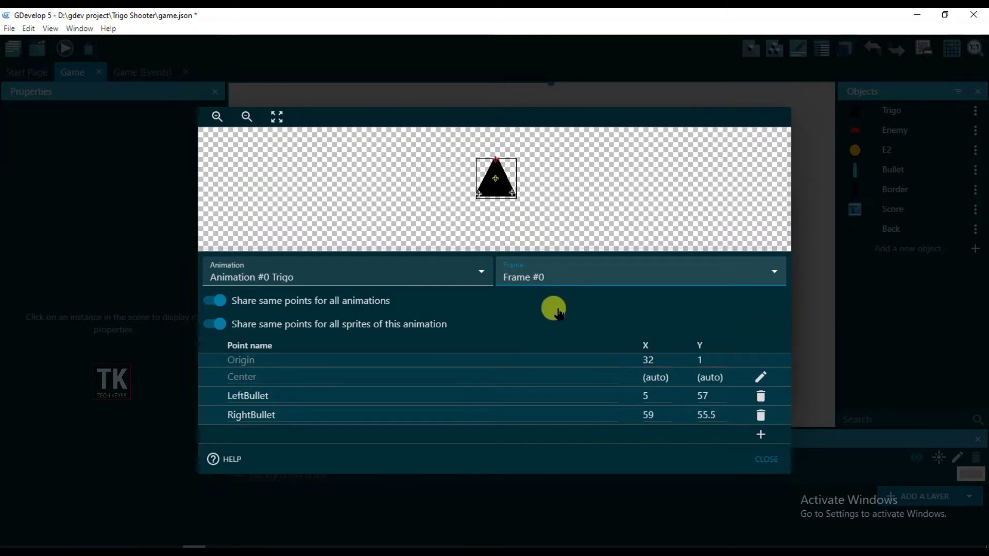
left_click(765, 459)
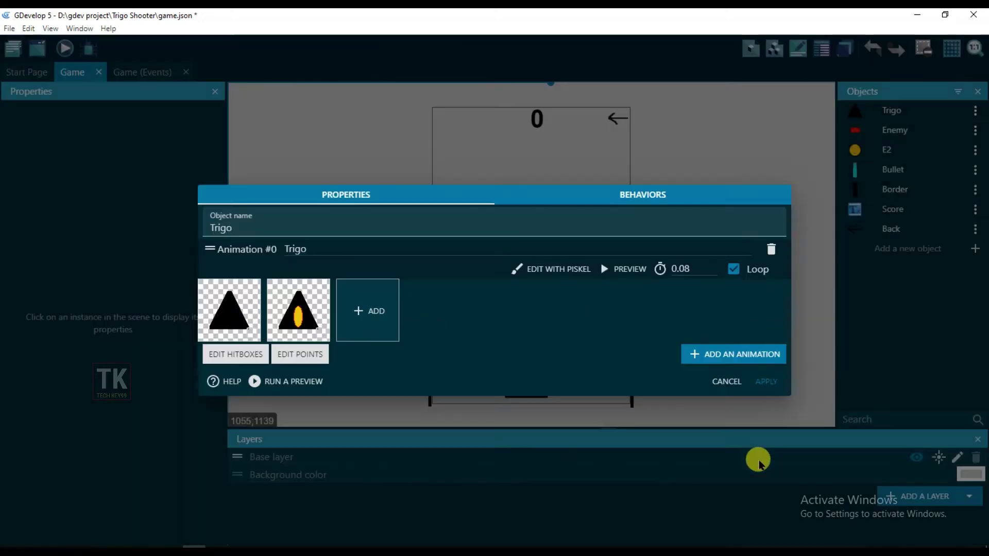
- Apply the Trigo changes and add an event with a 'Value of a scene timer' condition
left_click(767, 383)
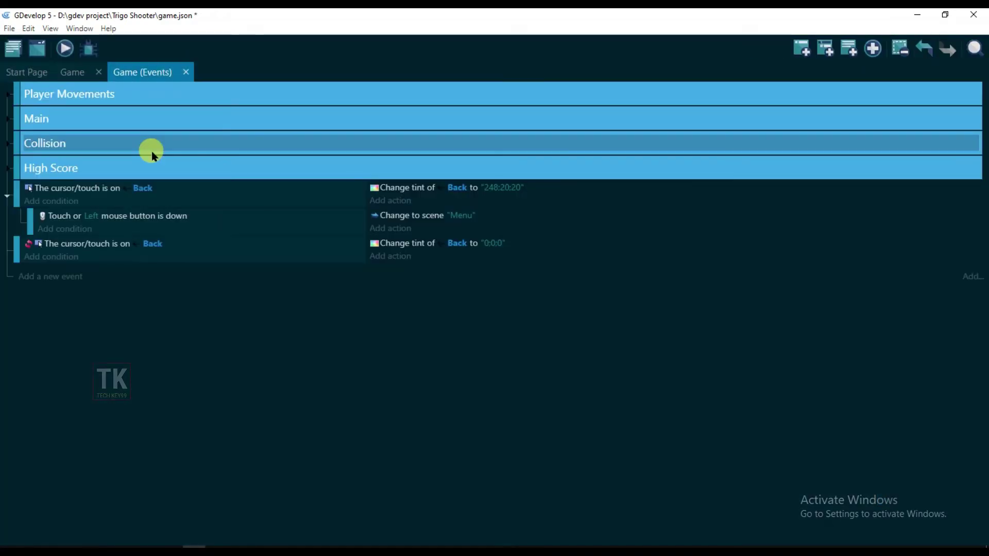
left_click(62, 277)
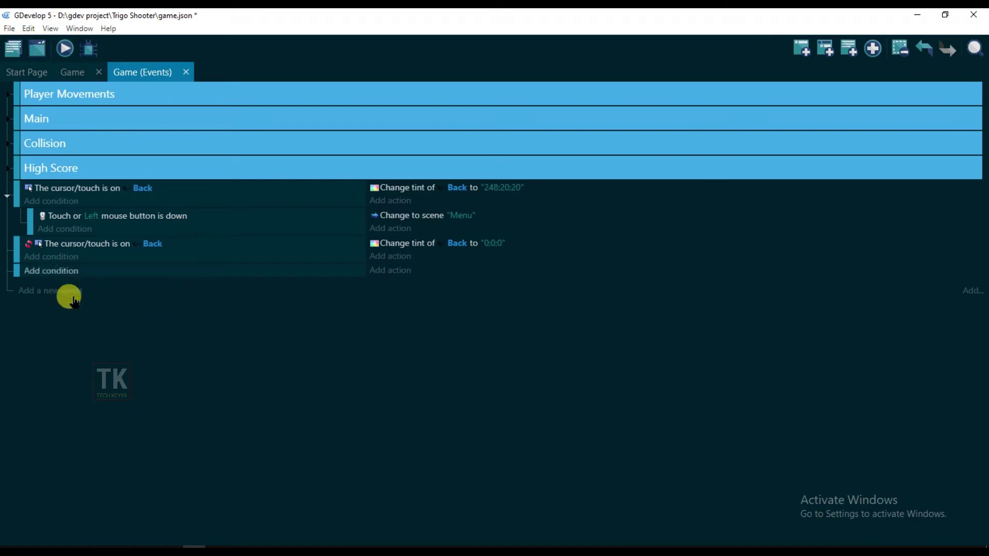
left_click(52, 271)
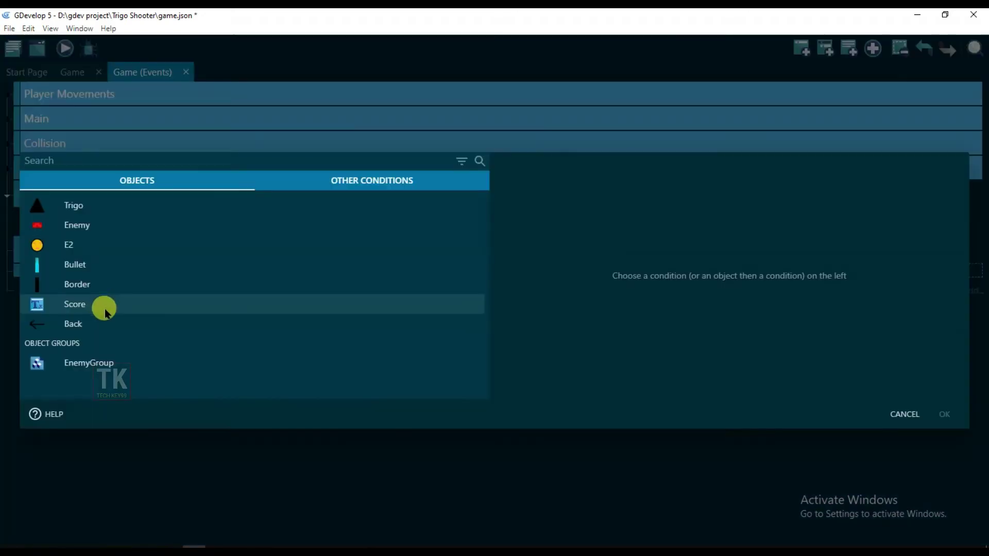
left_click(352, 185)
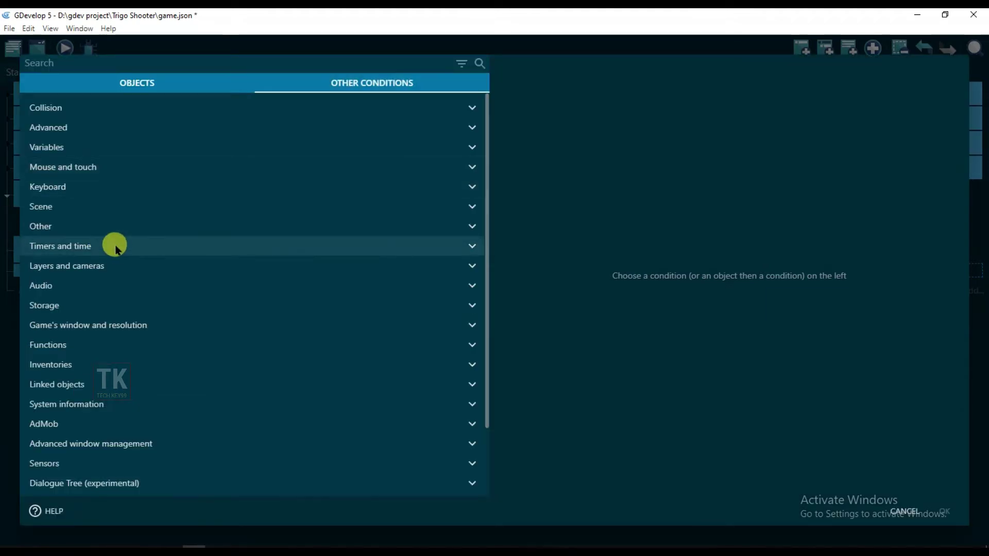
left_click(115, 247)
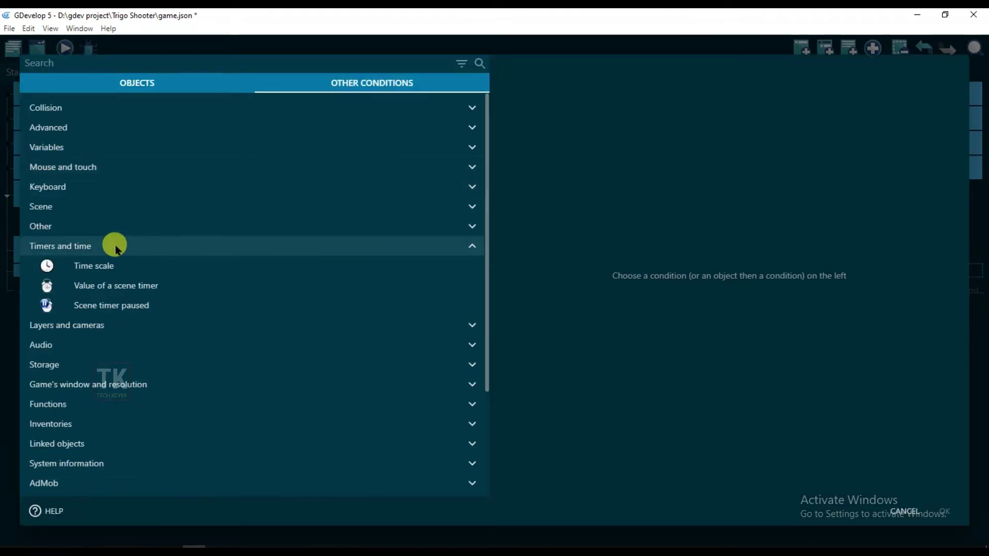
left_click(115, 290)
- Set the timer condition to 0.2 seconds for timer "B1"
left_click(545, 104)
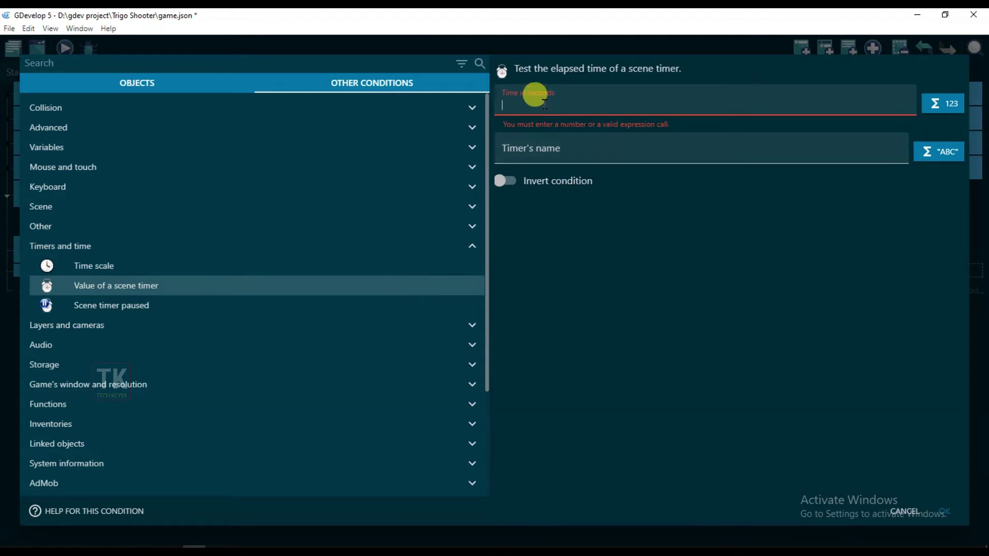
type("0.2")
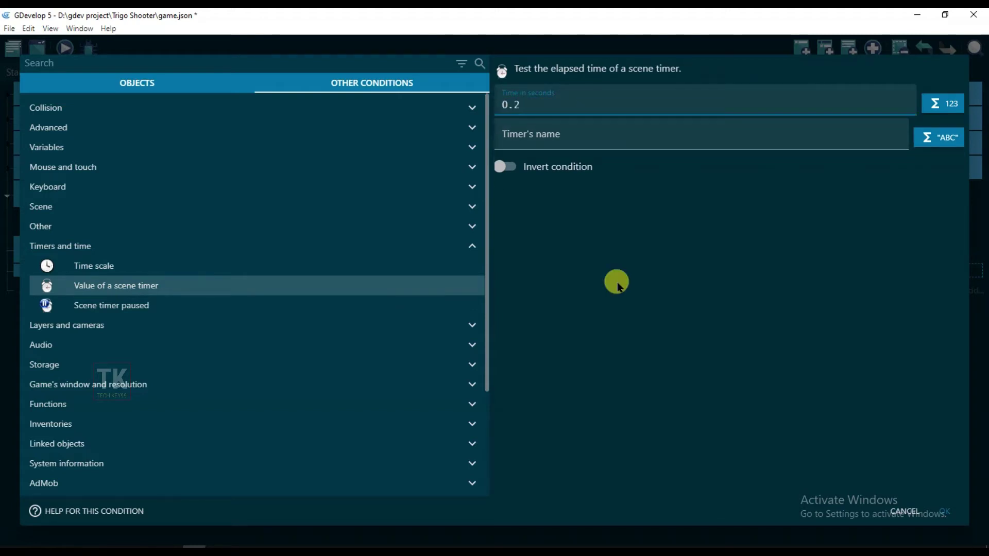
left_click(521, 131)
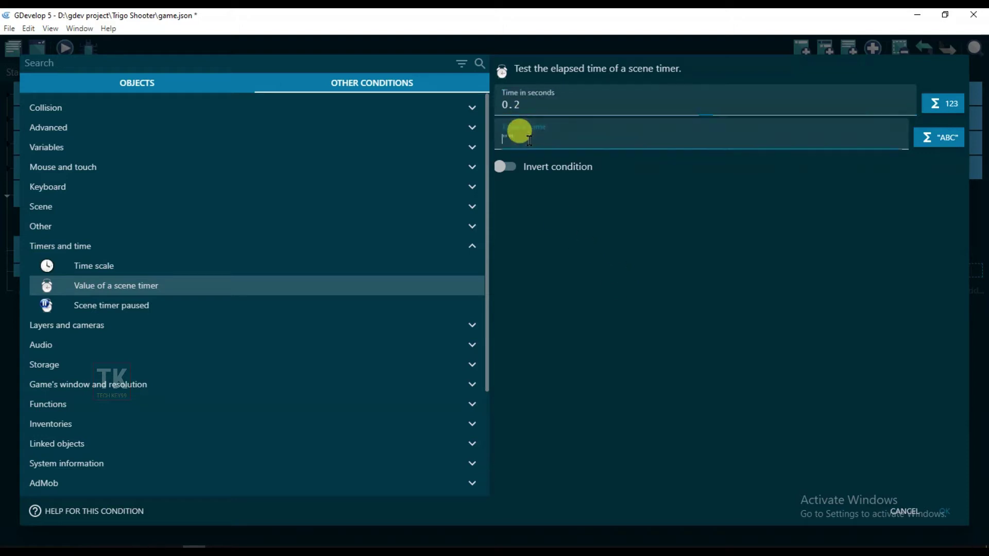
type("\"\"")
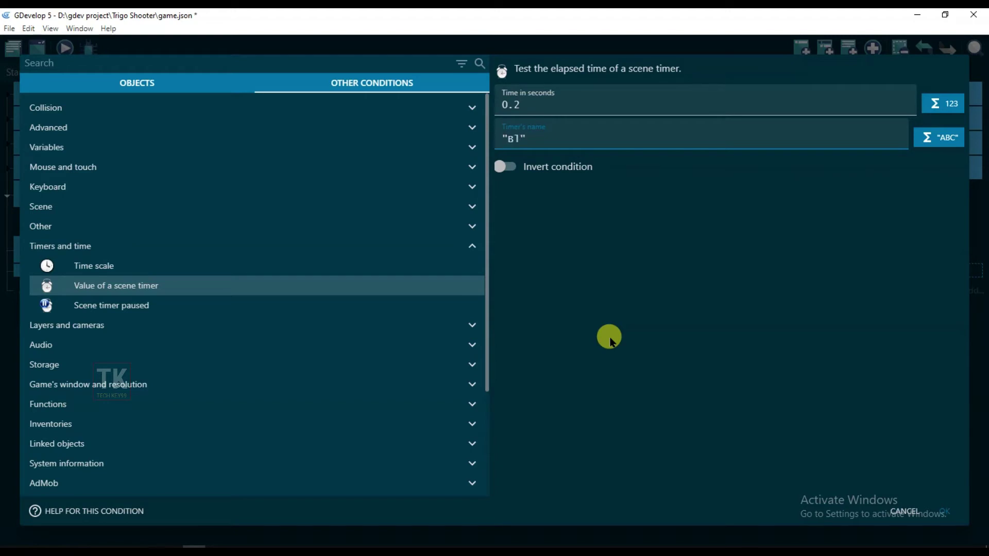
- Confirm the timer condition and add a Create object action for Bullet
left_click(945, 511)
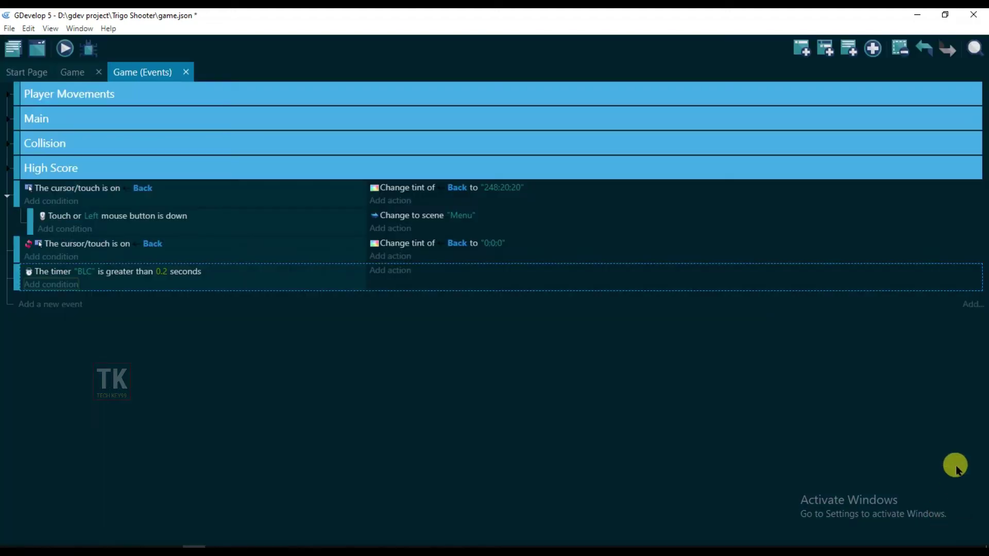
left_click(387, 271)
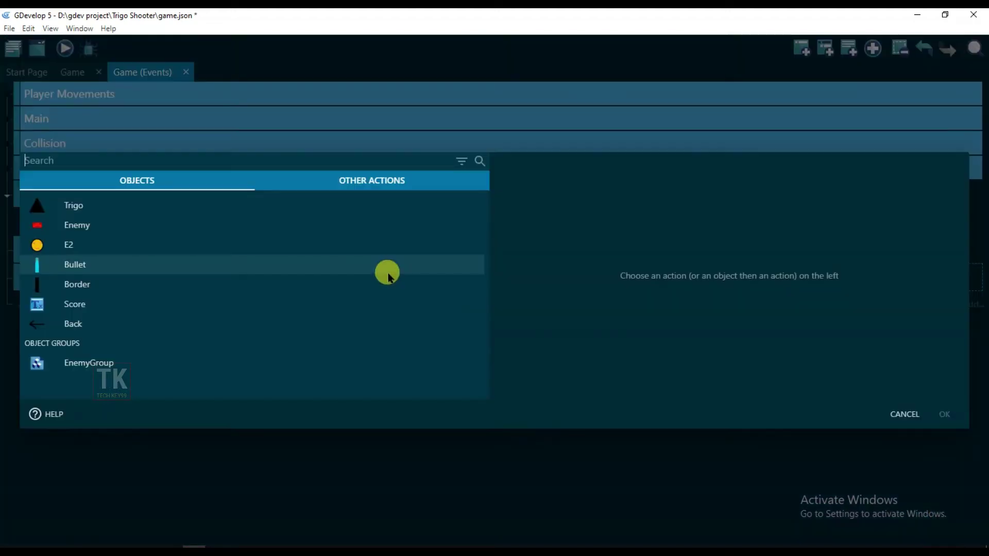
left_click(150, 162)
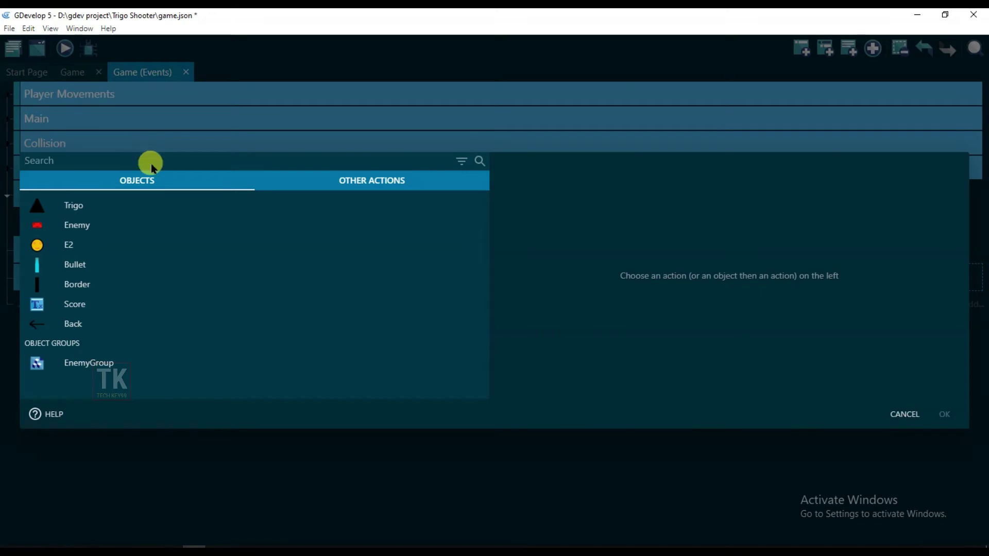
type("CRE")
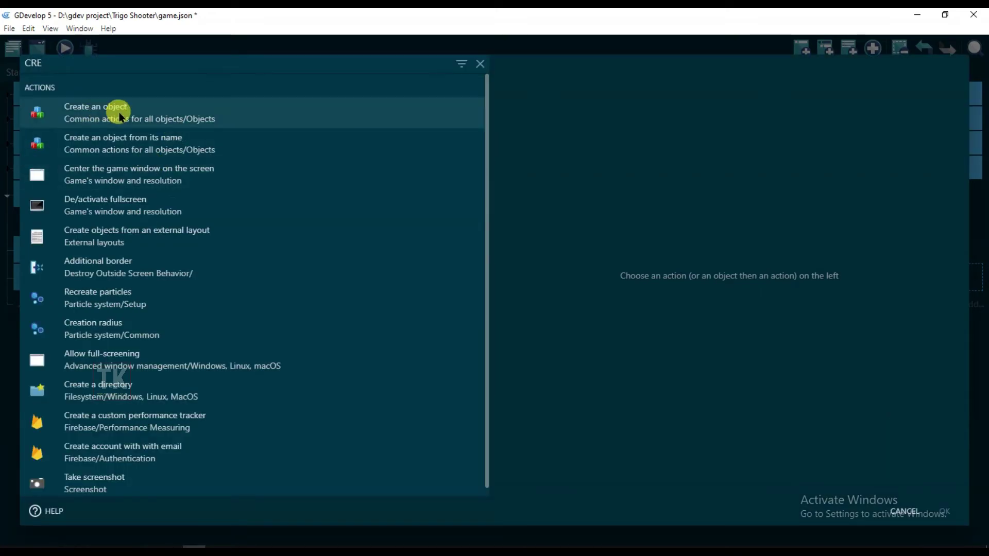
left_click(119, 115)
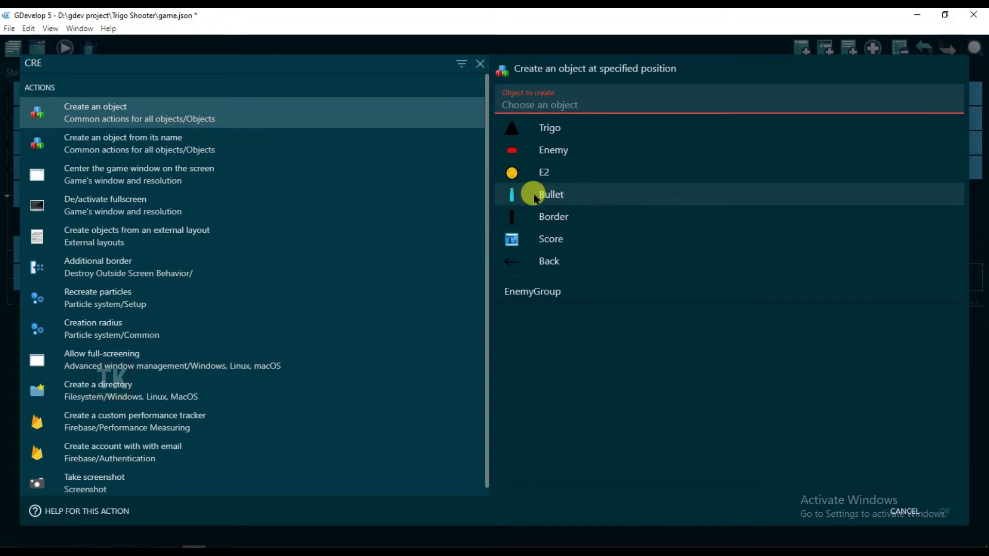
left_click(578, 197)
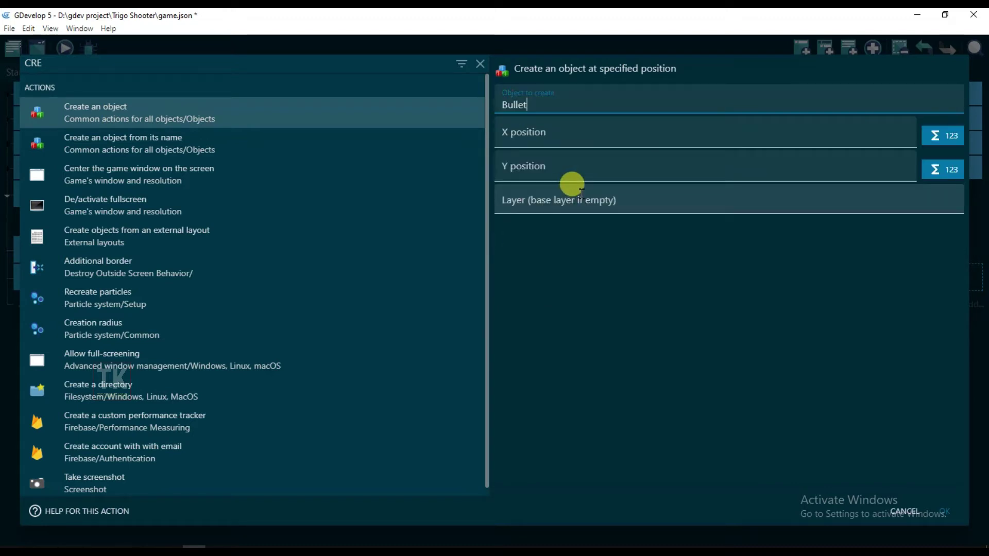
- Set the bullet's X position to Trigo.PointX("LeftBullet")
left_click(513, 125)
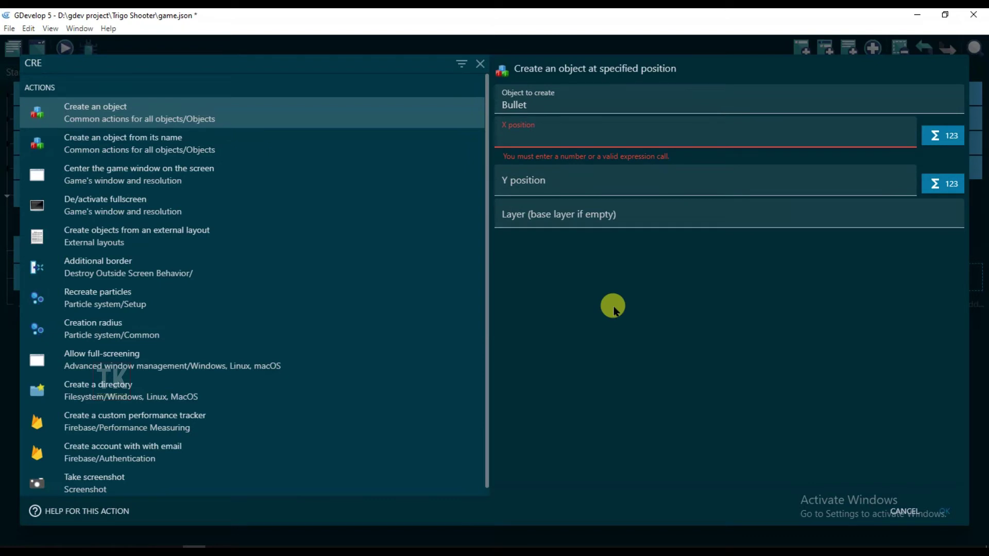
type("tr")
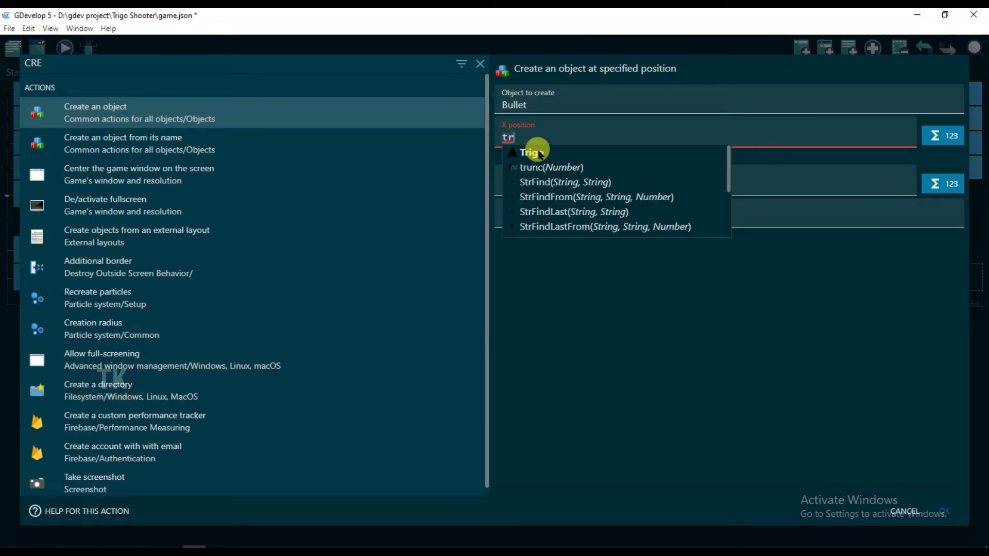
left_click(533, 153)
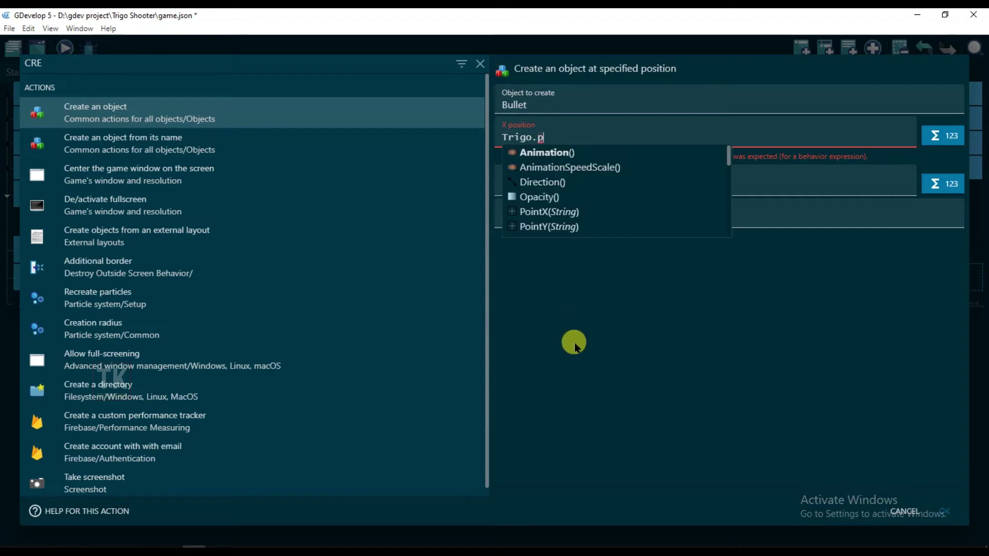
key("BackSpace")
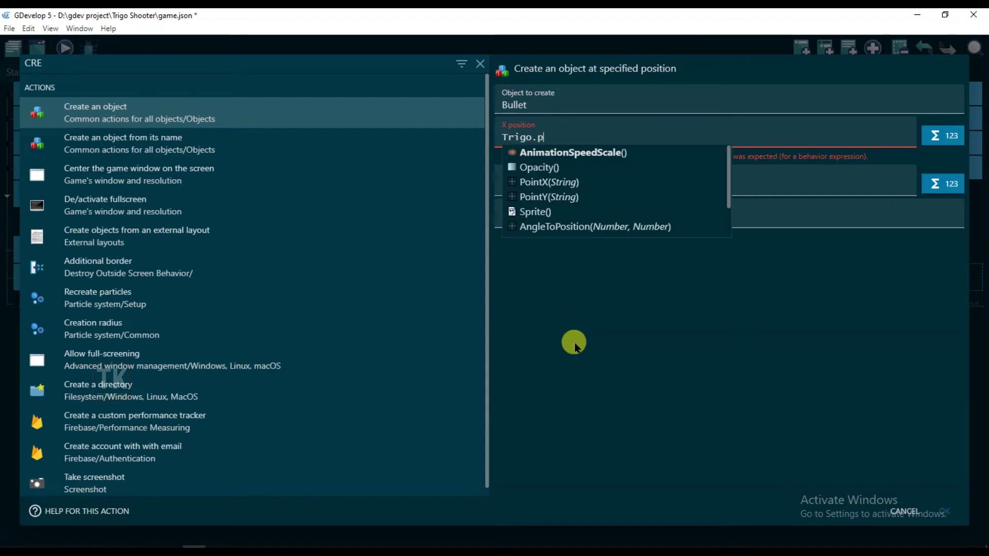
type("o")
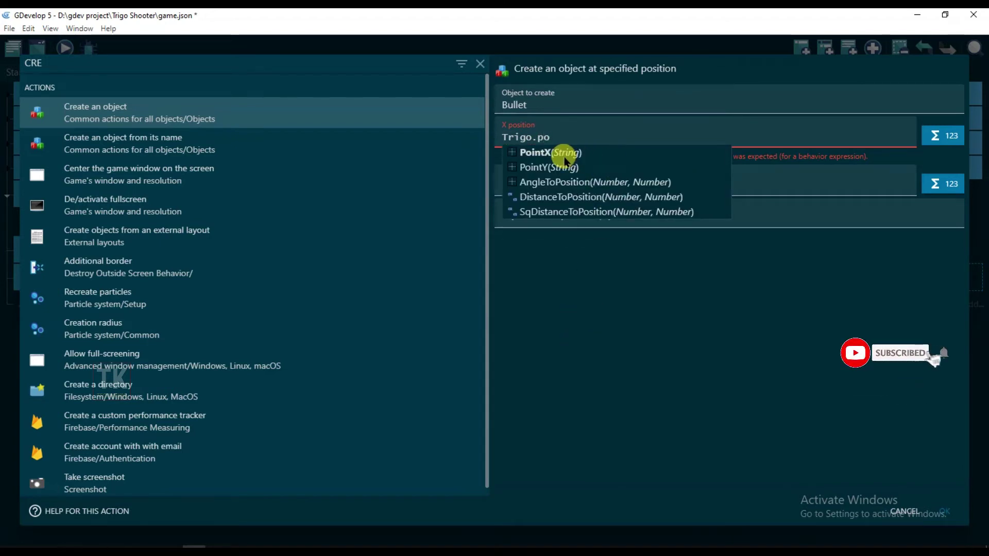
left_click(540, 155)
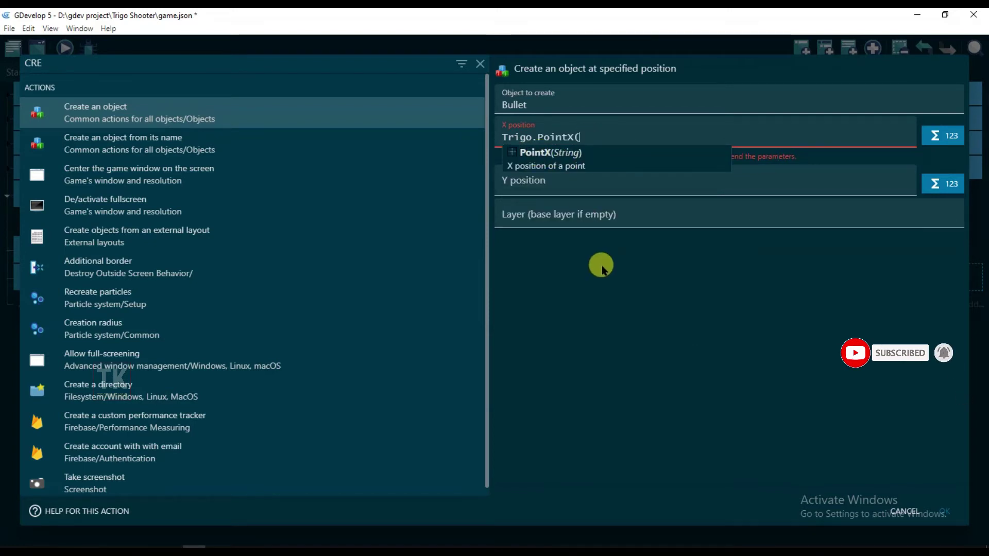
type("\"\"")
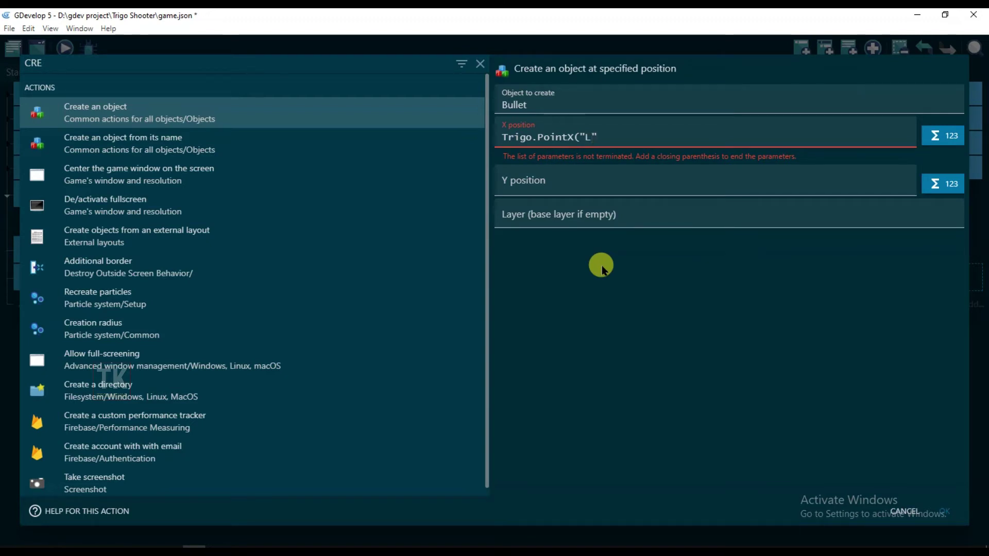
type("eftB")
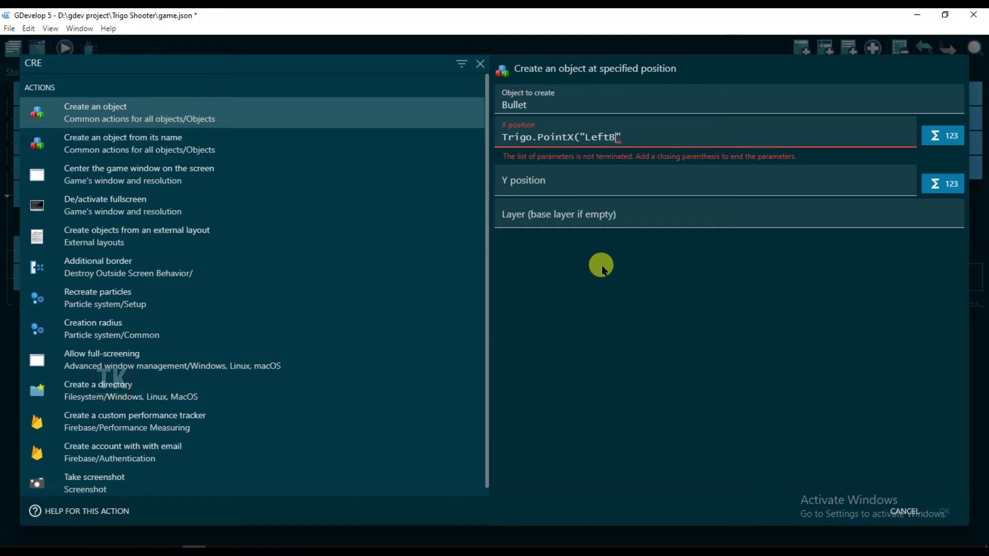
type("ulle")
type("t\"")
type(")")
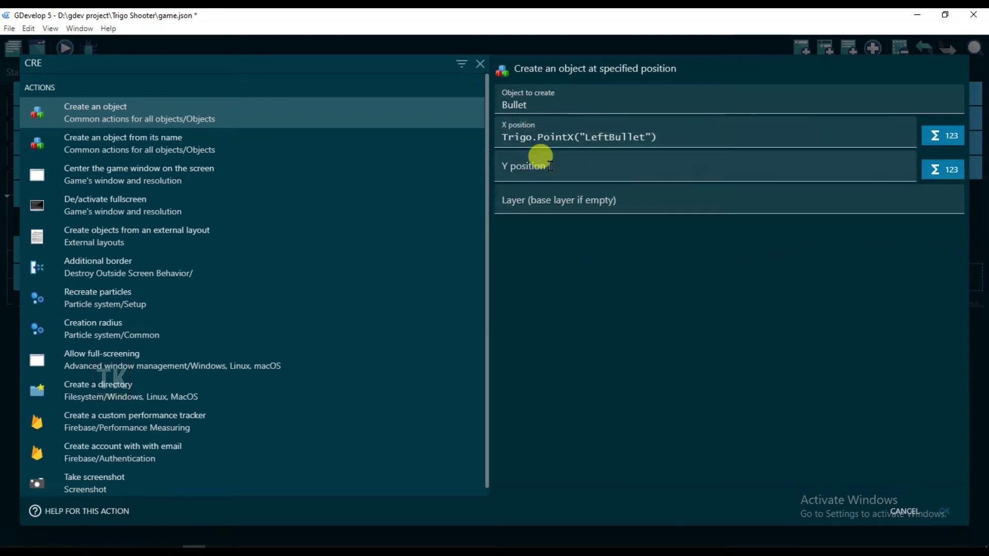
left_click(552, 171)
- Set the Y position to Trigo.PointY("LeftBullet") and confirm the action
left_click(592, 292)
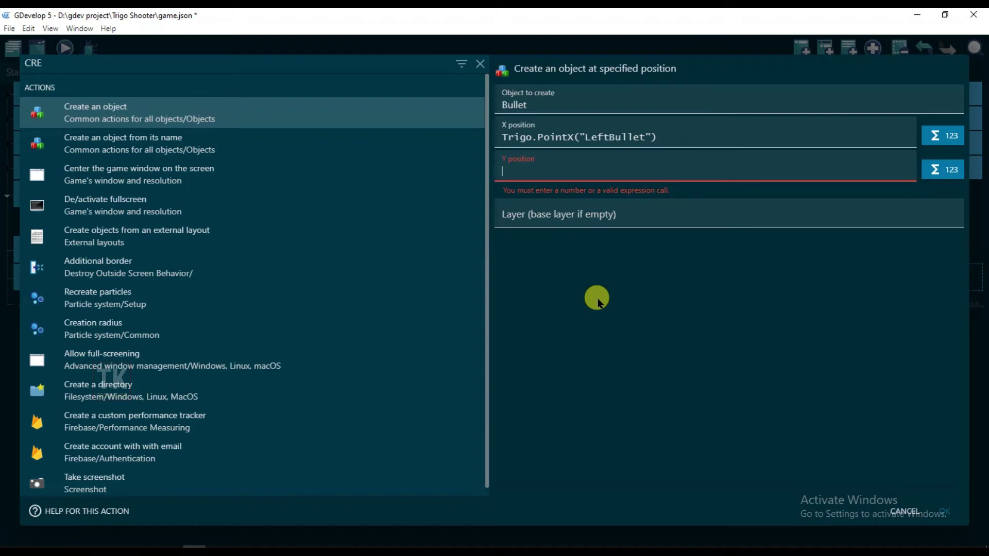
type("trig")
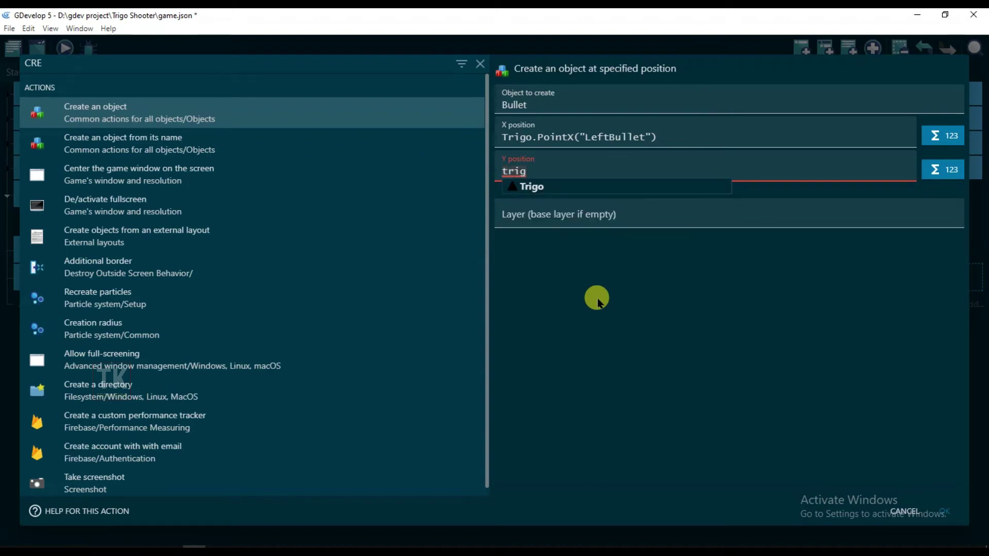
left_click(530, 186)
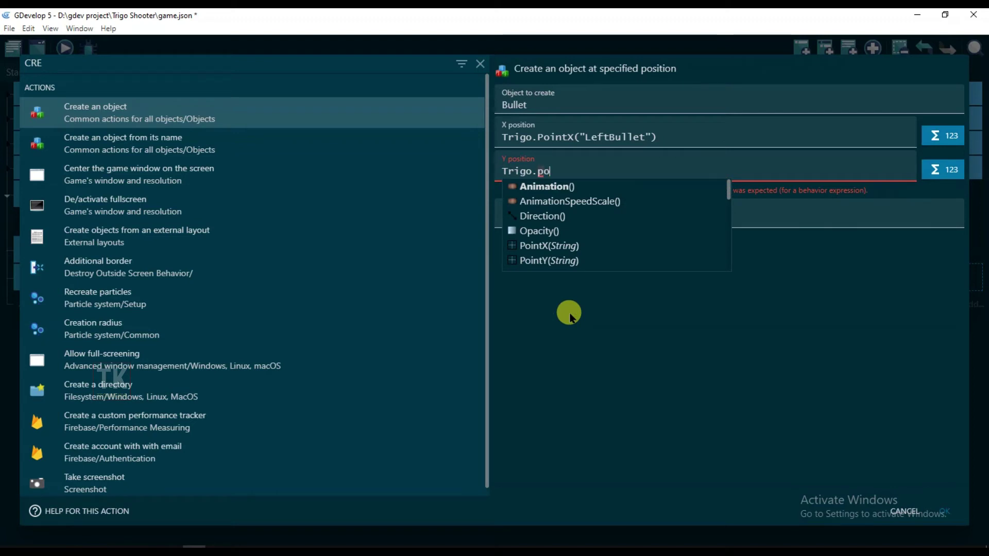
type("i")
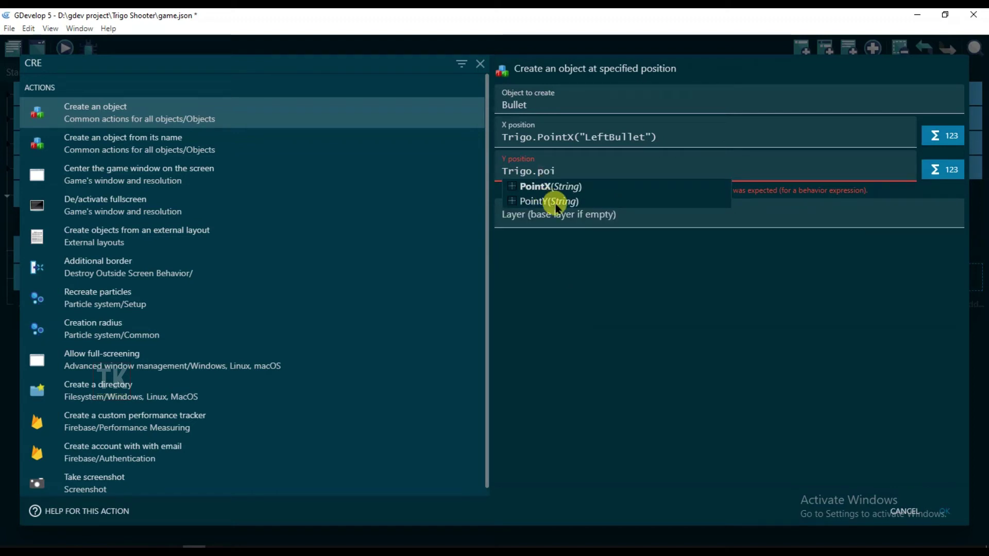
left_click(555, 201)
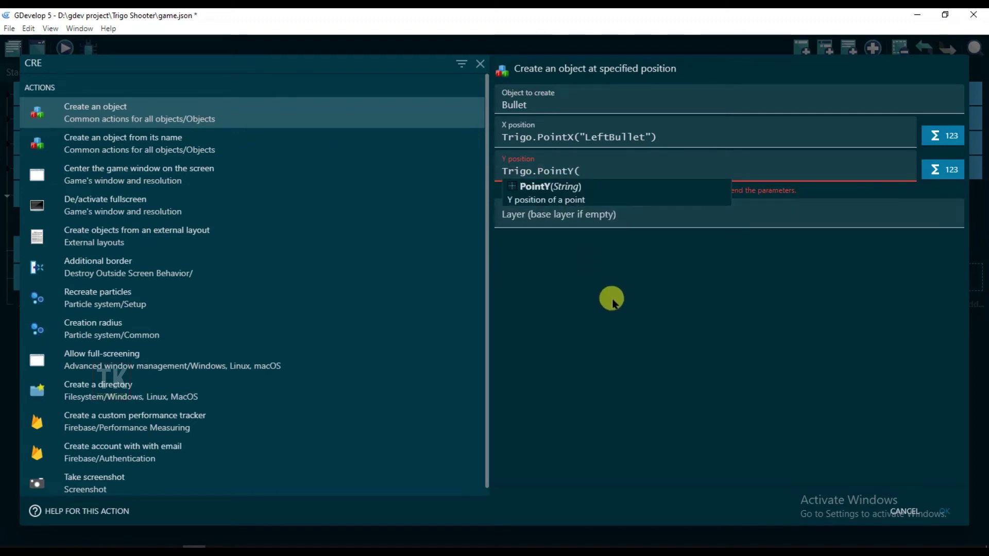
type("\"LeftBullet")
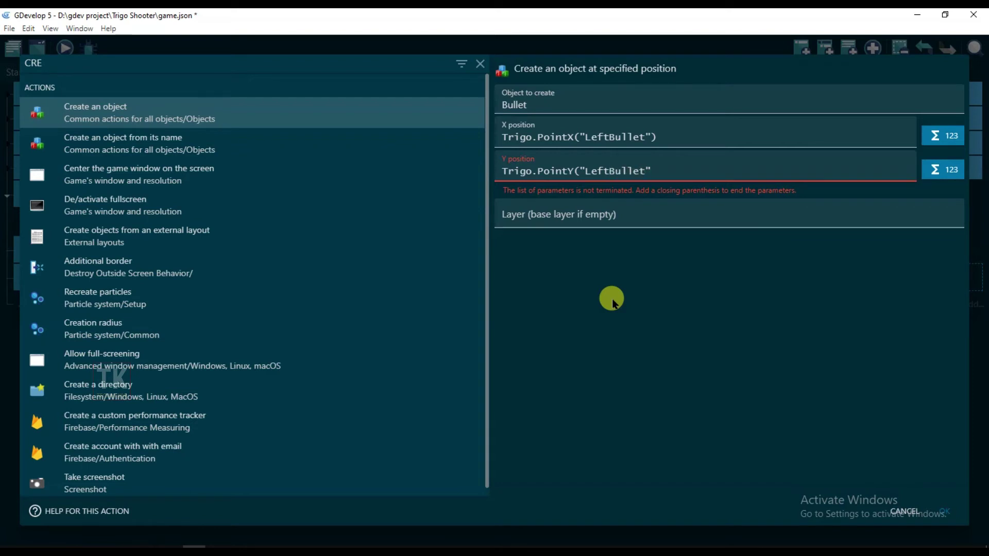
type(")")
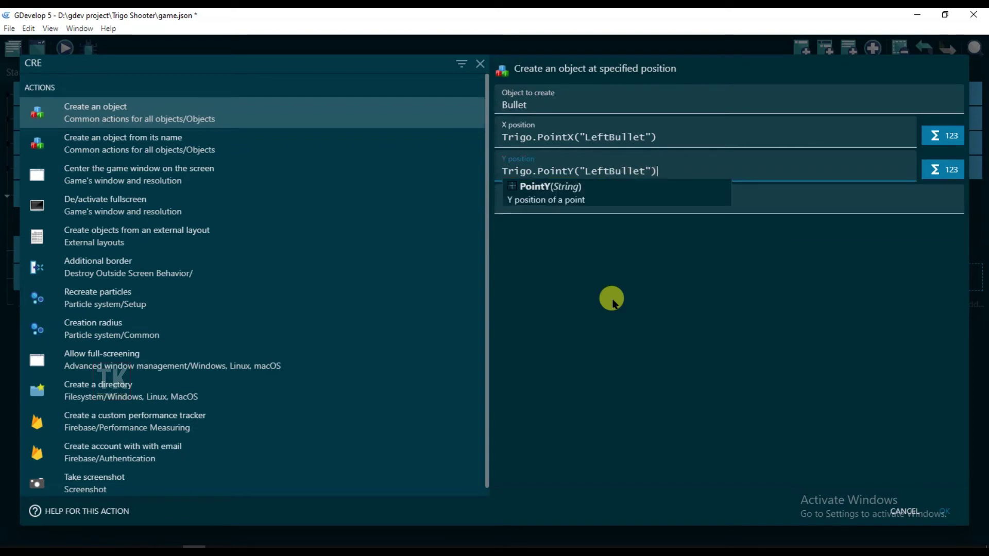
left_click(613, 302)
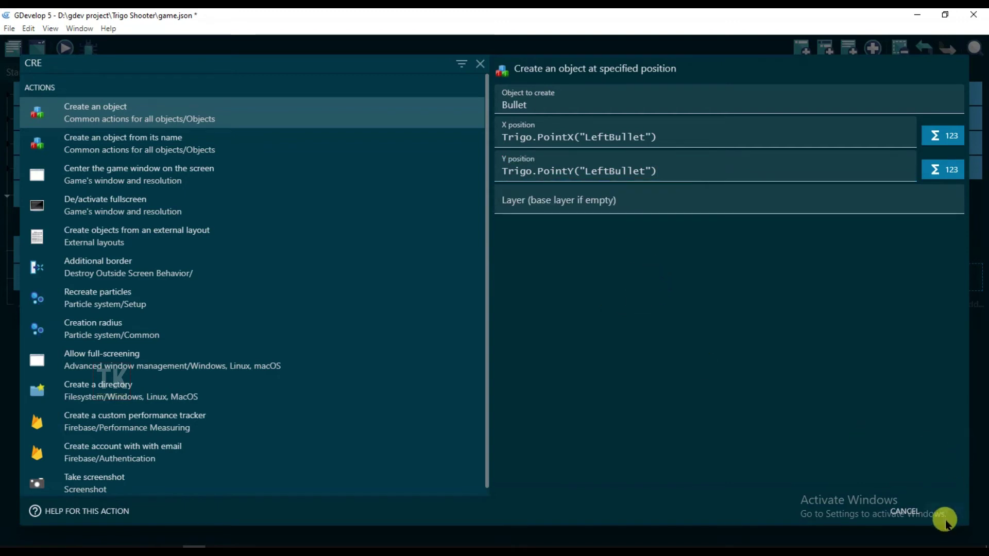
left_click(946, 513)
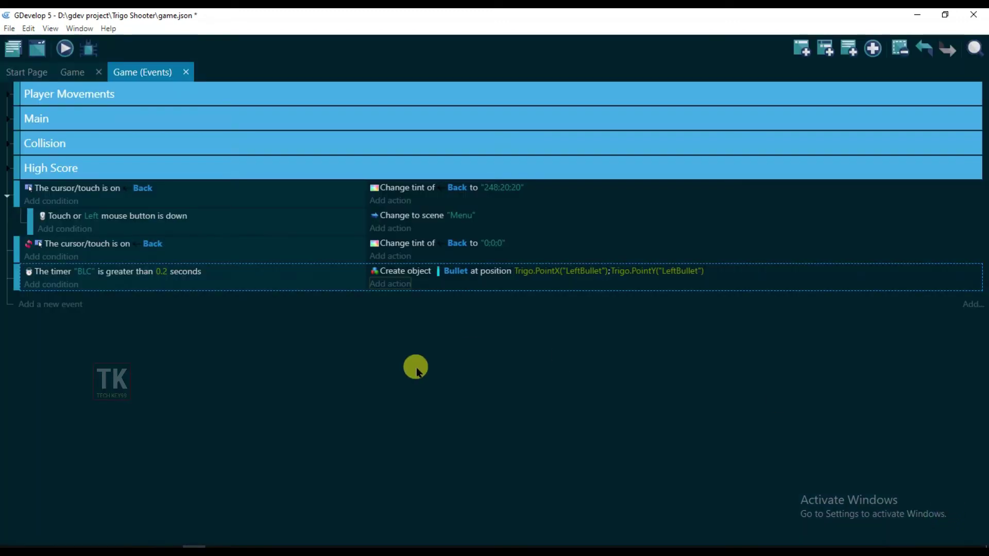
- Add a 'Start (or reset) a scene timer' action for timer "BLC" to the event
left_click(389, 289)
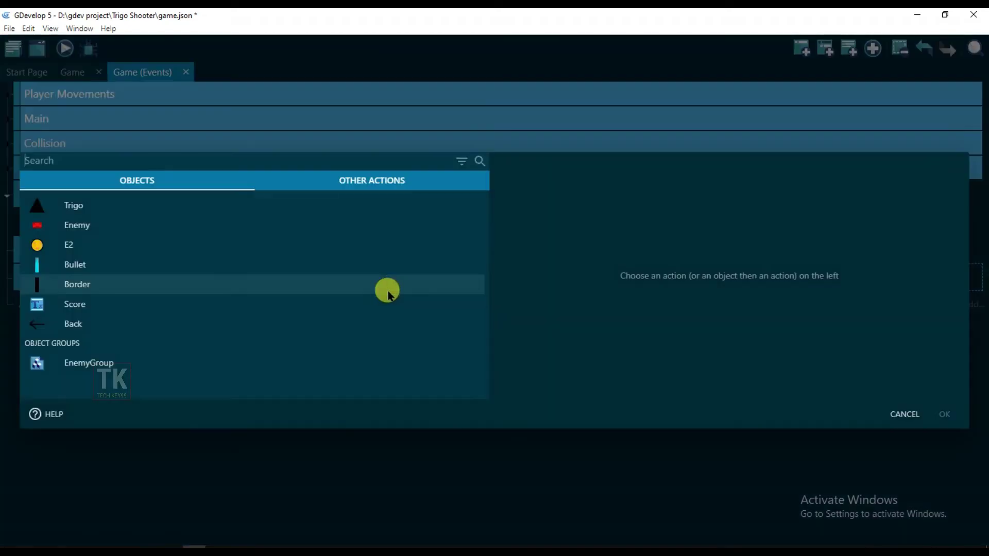
left_click(368, 182)
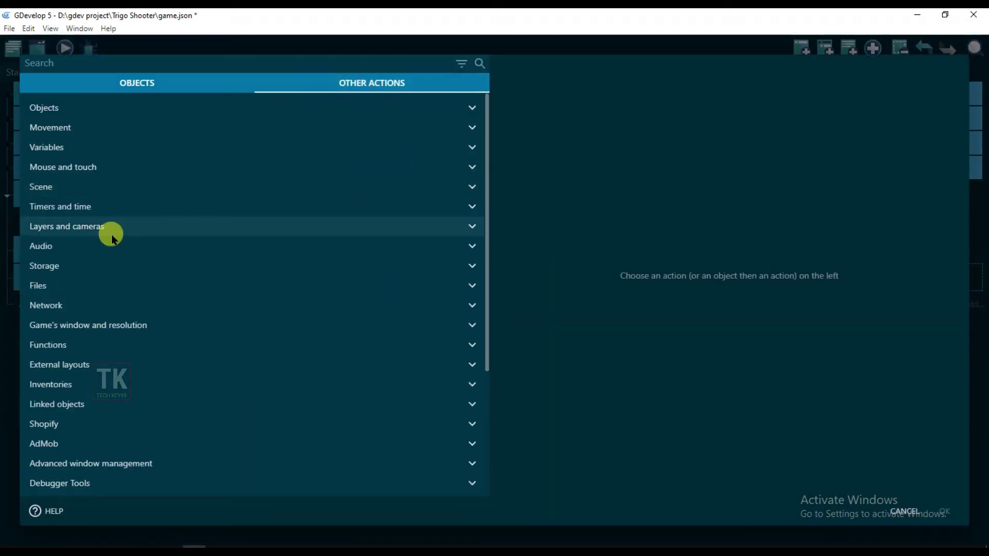
left_click(109, 207)
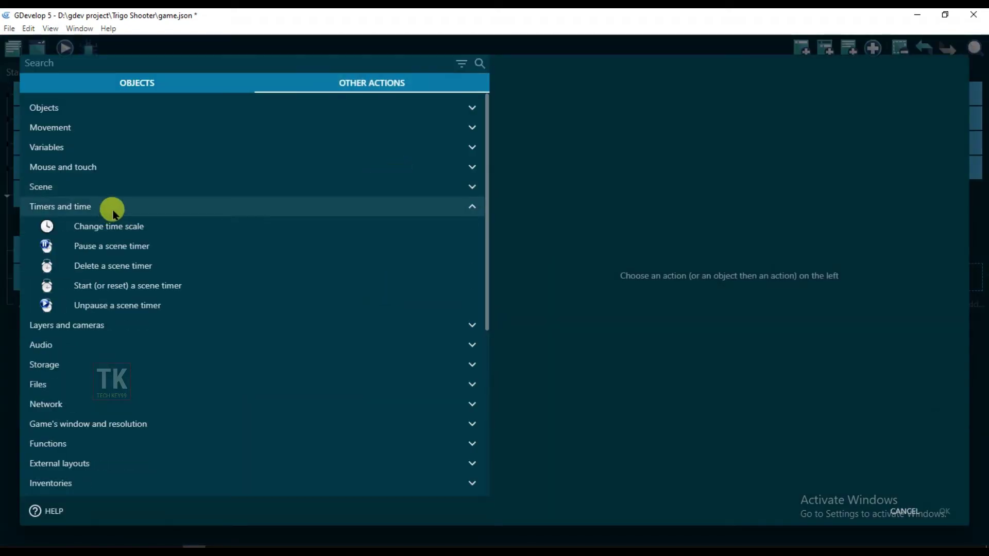
left_click(127, 289)
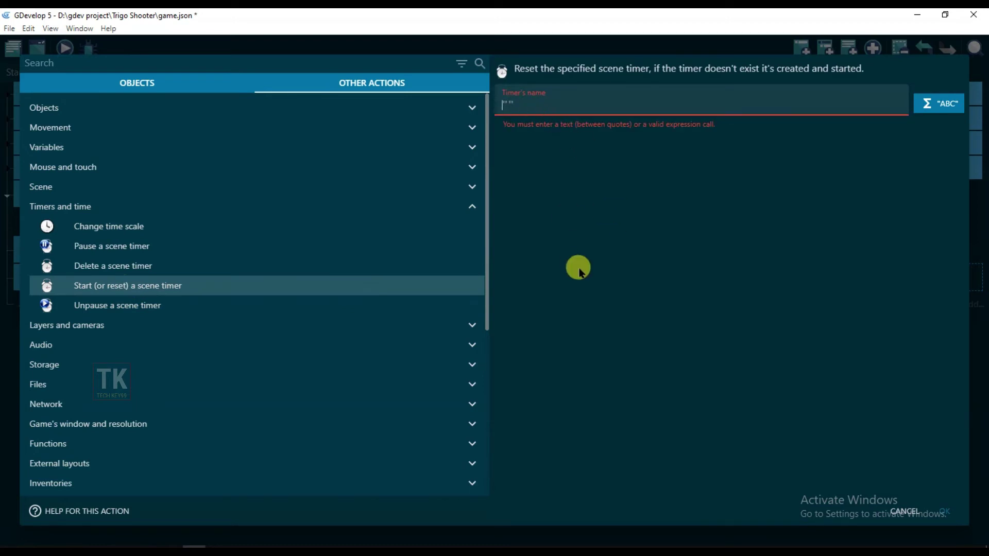
type("\"")
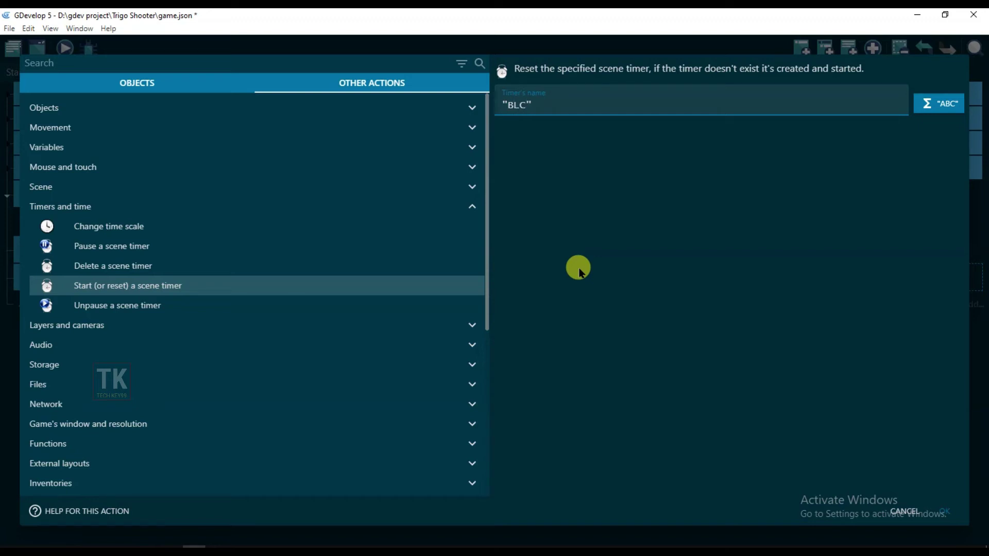
left_click(947, 515)
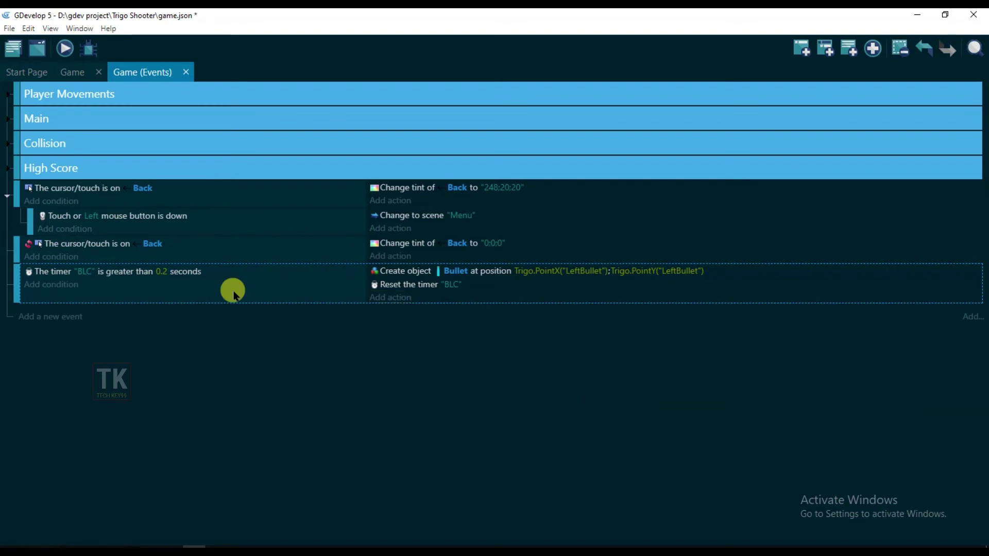
- Copy the BLC timer event and paste a duplicate below it
right_click(233, 293)
left_click(247, 303)
right_click(237, 292)
left_click(263, 328)
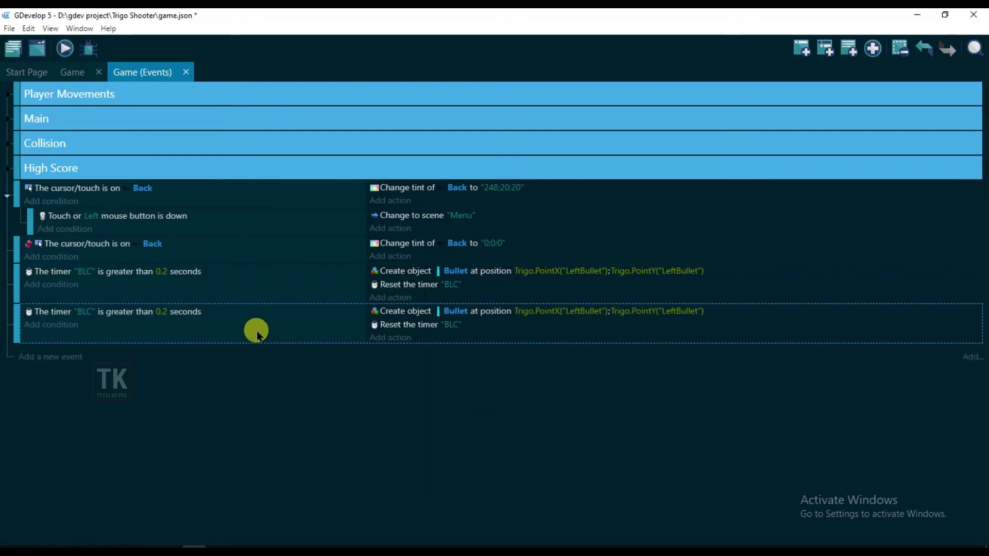
- Rename the copy's timer to "BRC" in both its condition and reset action
left_click(83, 312)
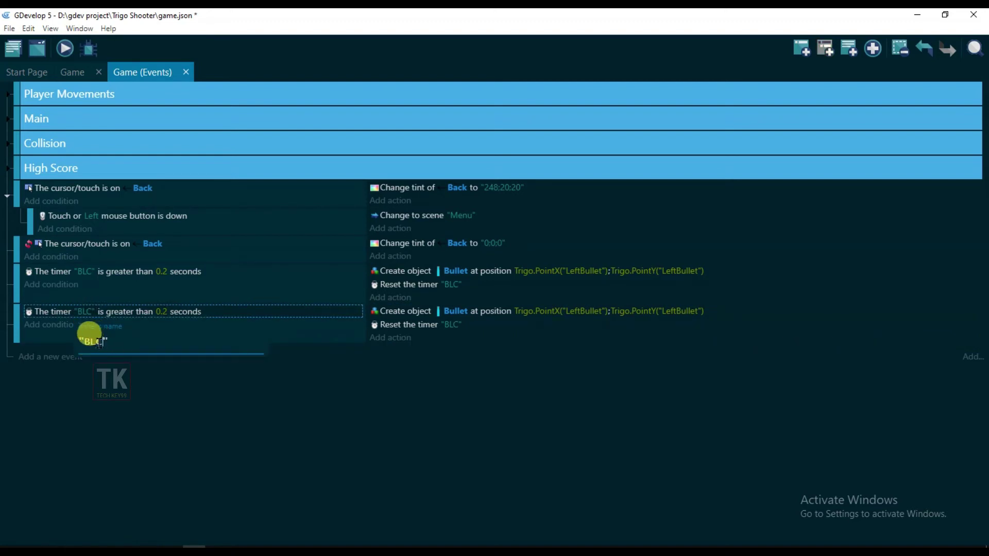
left_click_drag(90, 344, 127, 344)
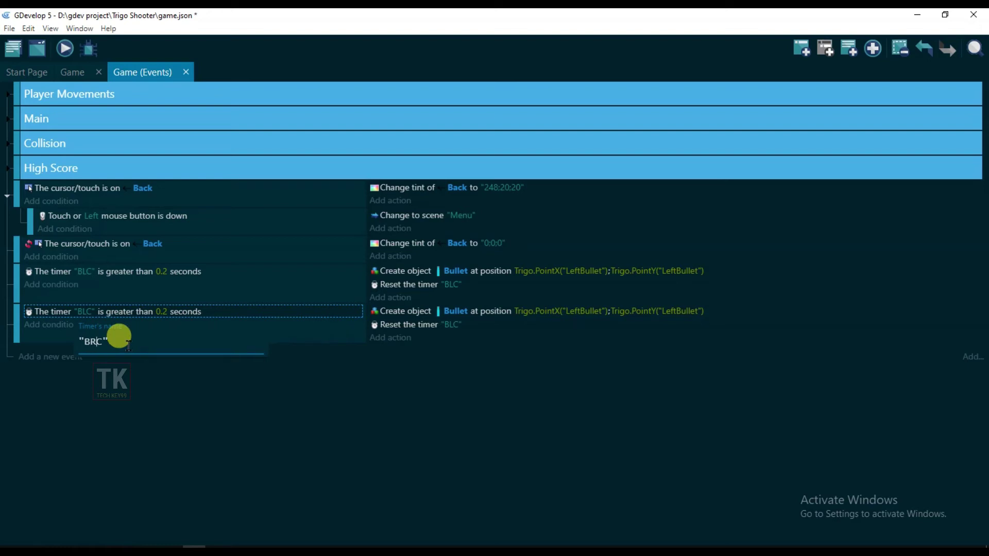
left_click(449, 336)
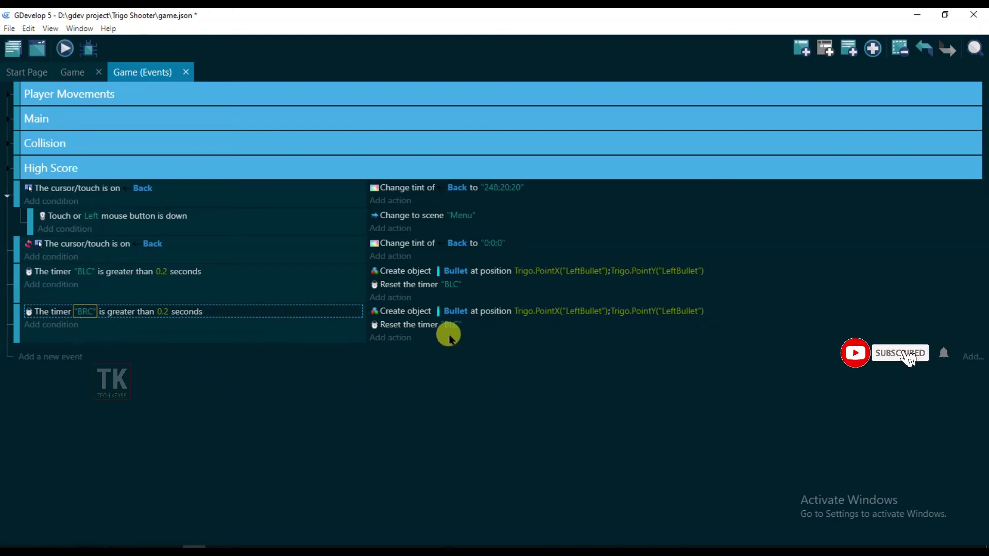
left_click(452, 330)
left_click(464, 353)
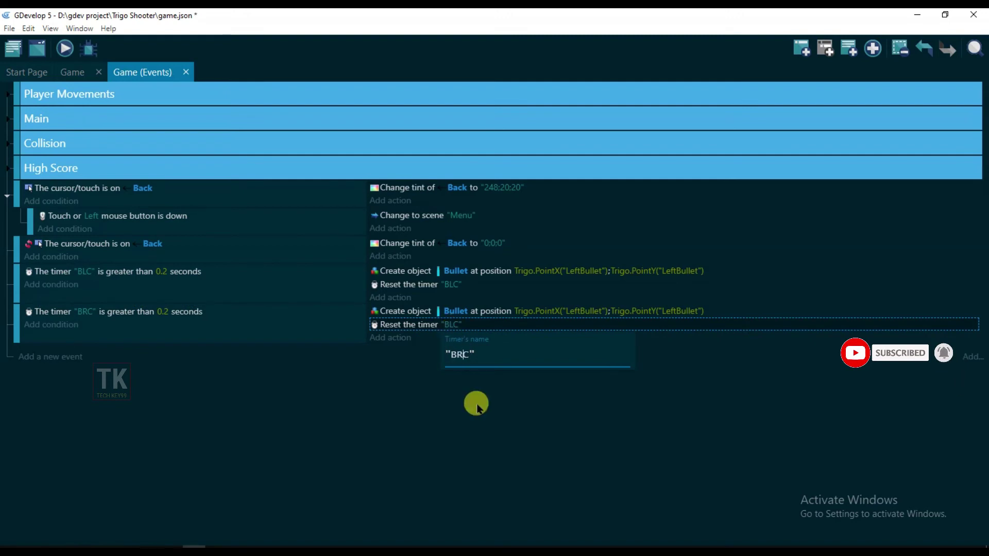
key("Return")
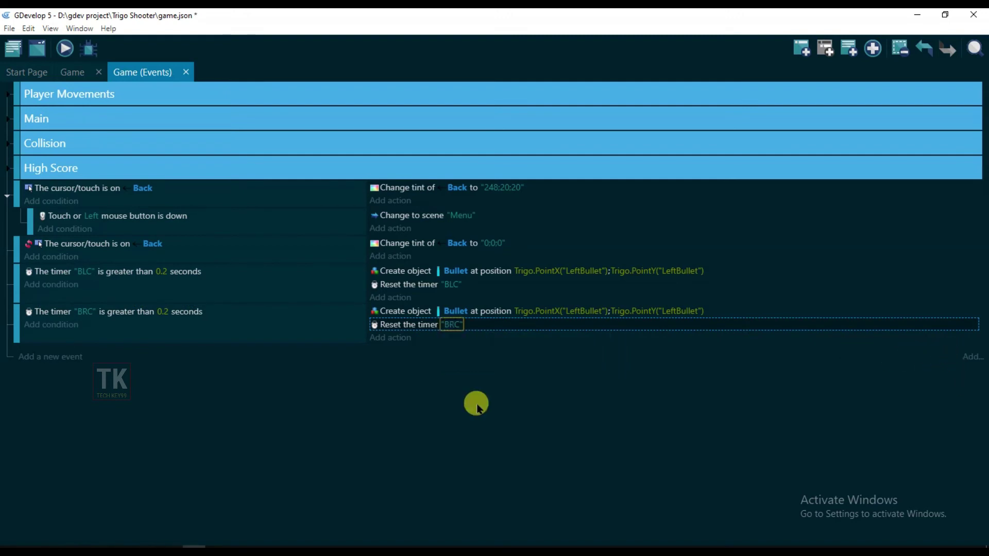
- Change LeftBullet to RightBullet in the copied Create object action's X and Y positions
left_click(579, 314)
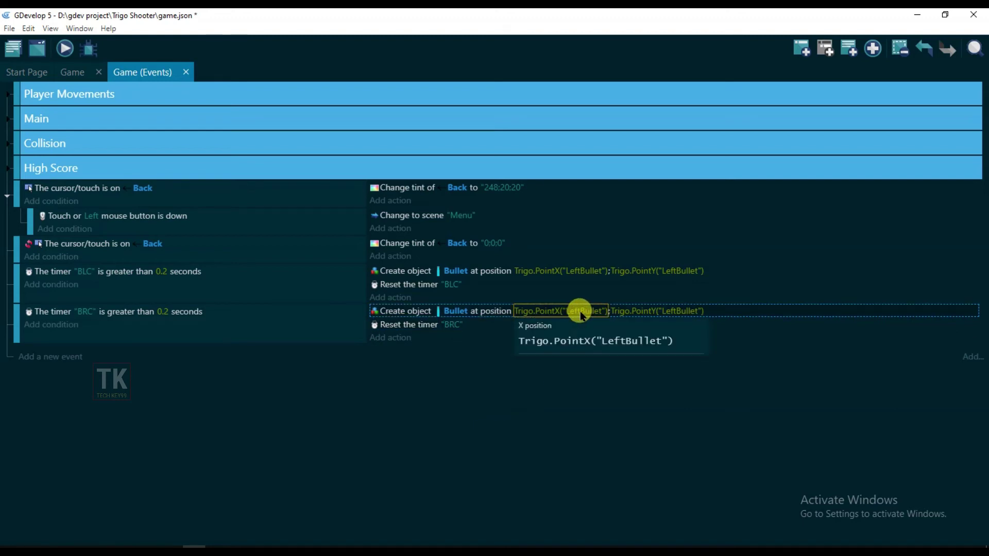
double_click(626, 345)
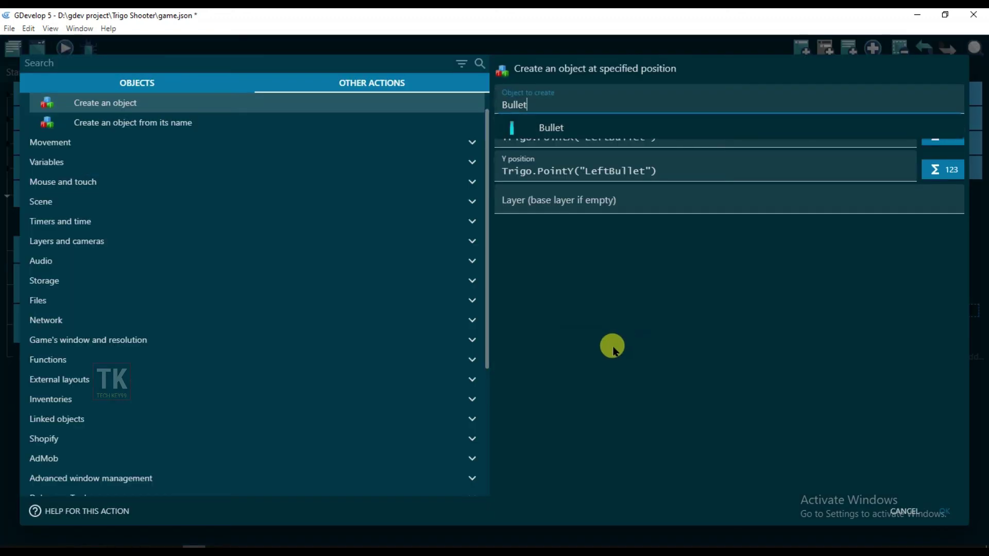
left_click(593, 304)
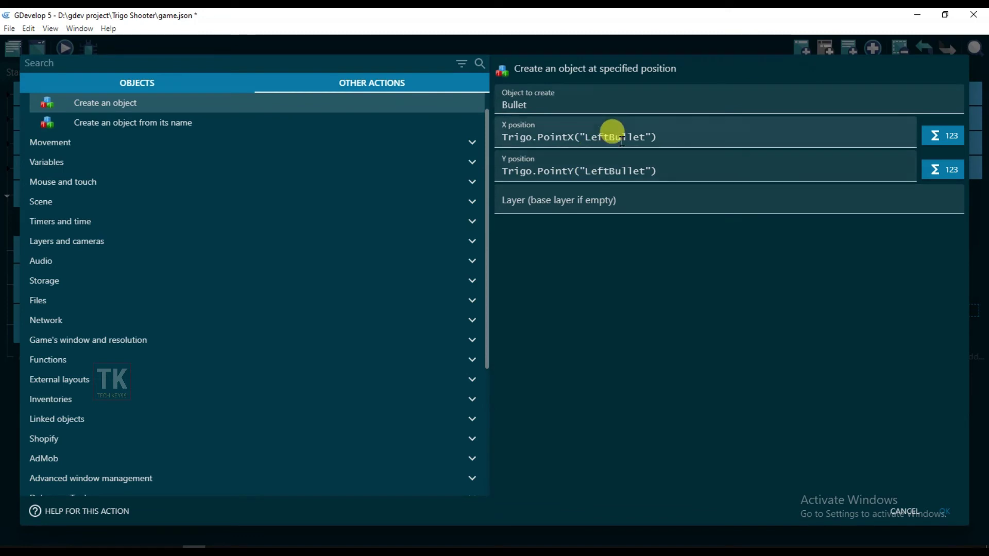
left_click_drag(609, 137, 592, 138)
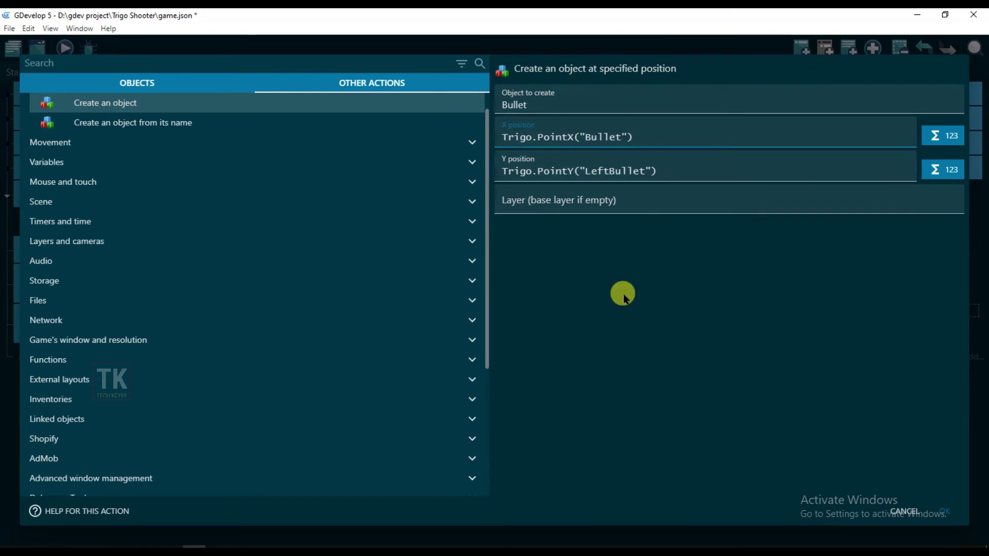
type("Right")
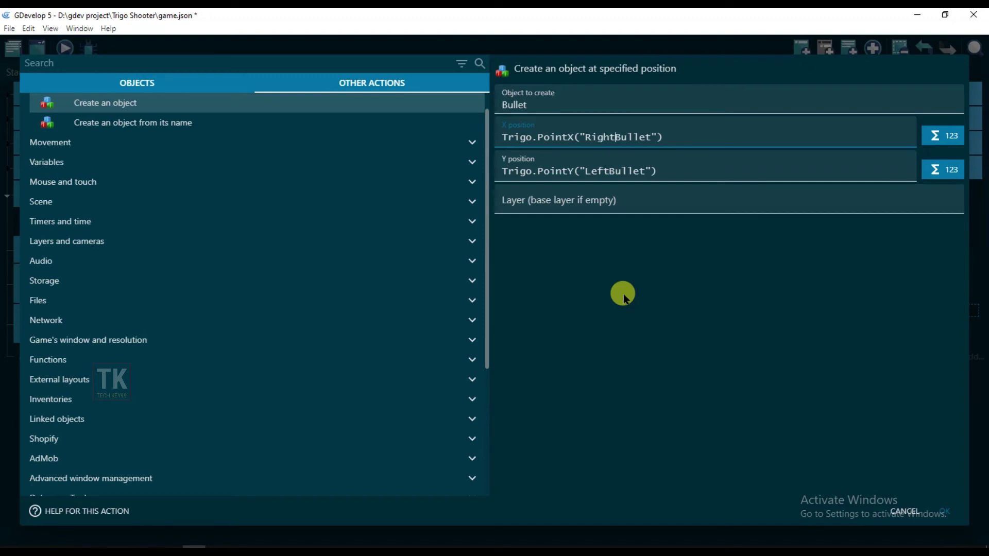
left_click(623, 297)
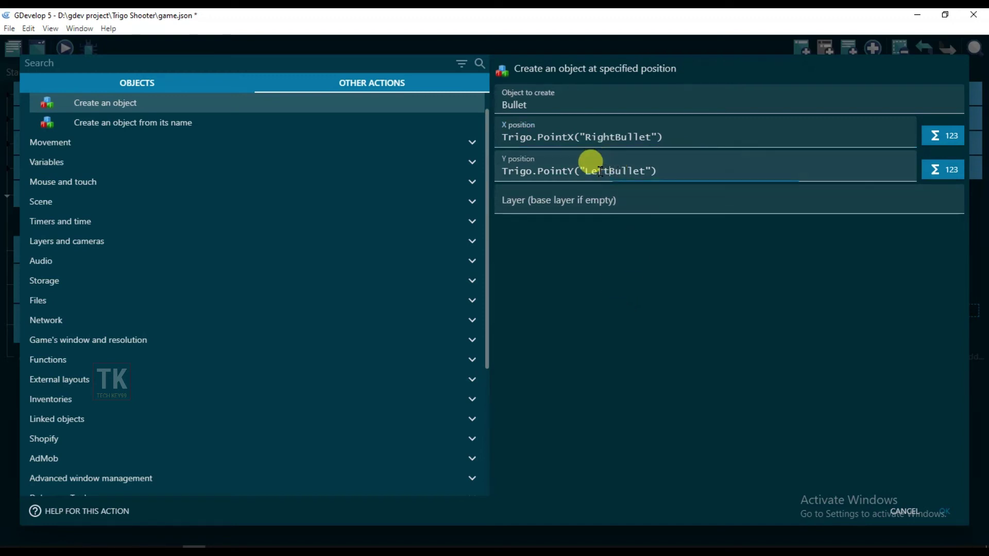
left_click_drag(600, 172, 591, 173)
left_click(592, 338)
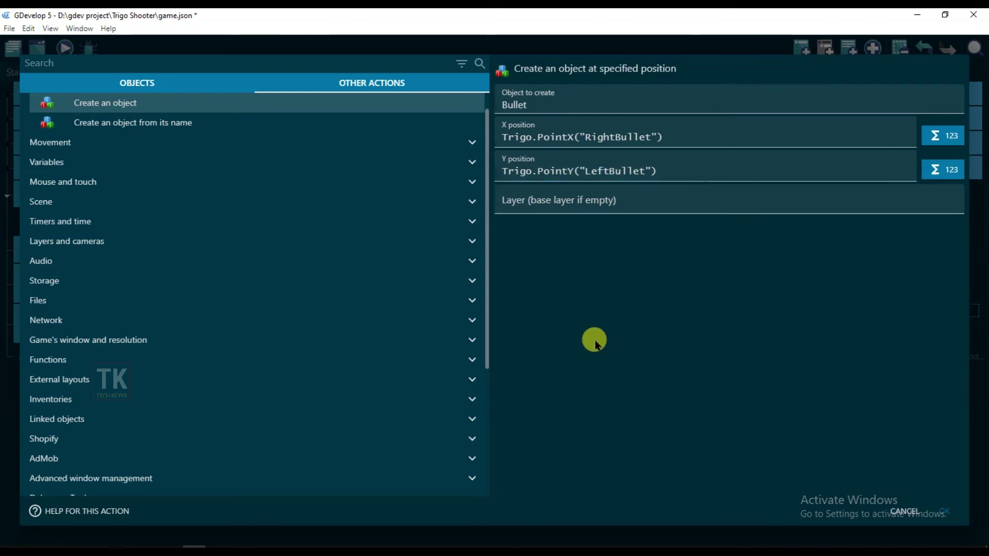
left_click_drag(606, 177, 595, 175)
type("Righ")
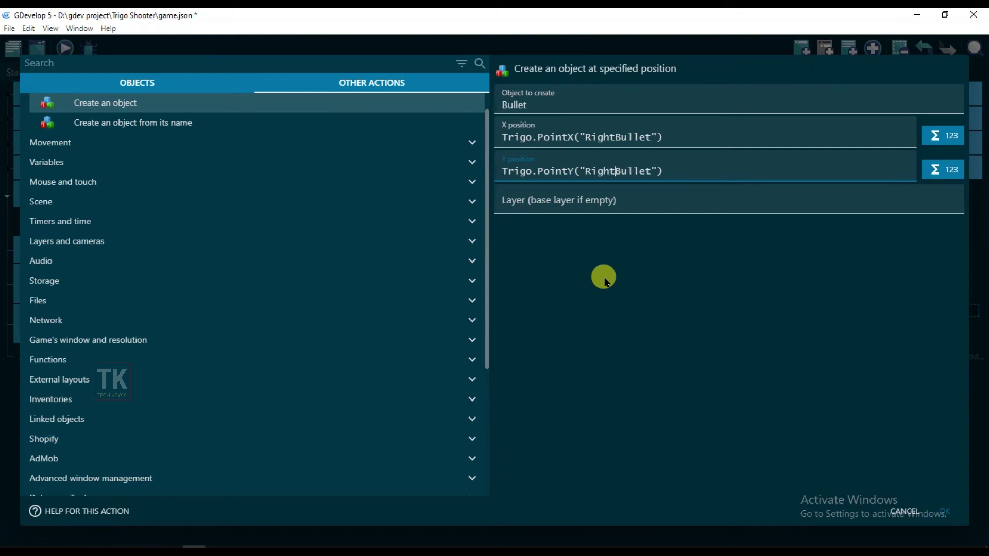
left_click(606, 281)
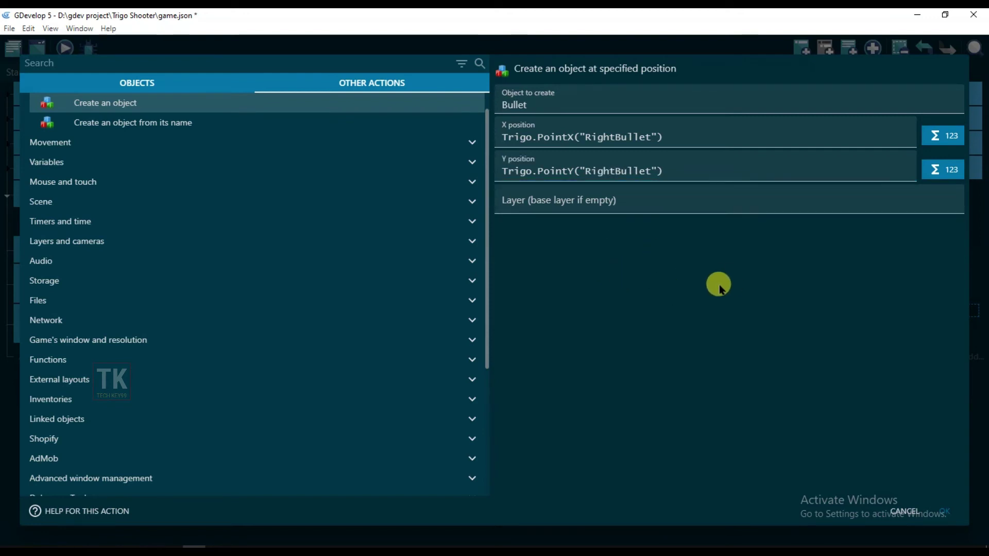
left_click(951, 507)
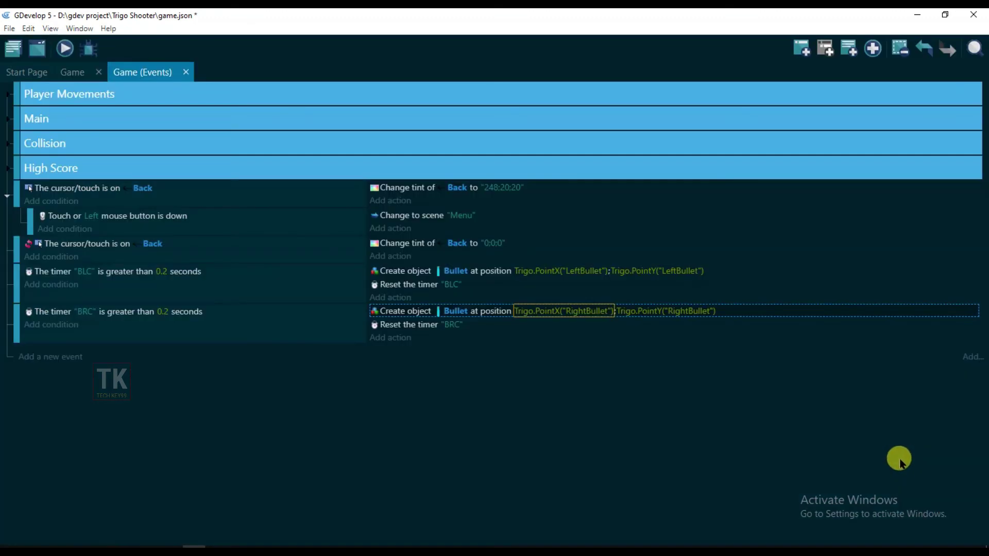
- Add an event giving Bullet an instant force at angle 90 with speed 600
left_click(56, 358)
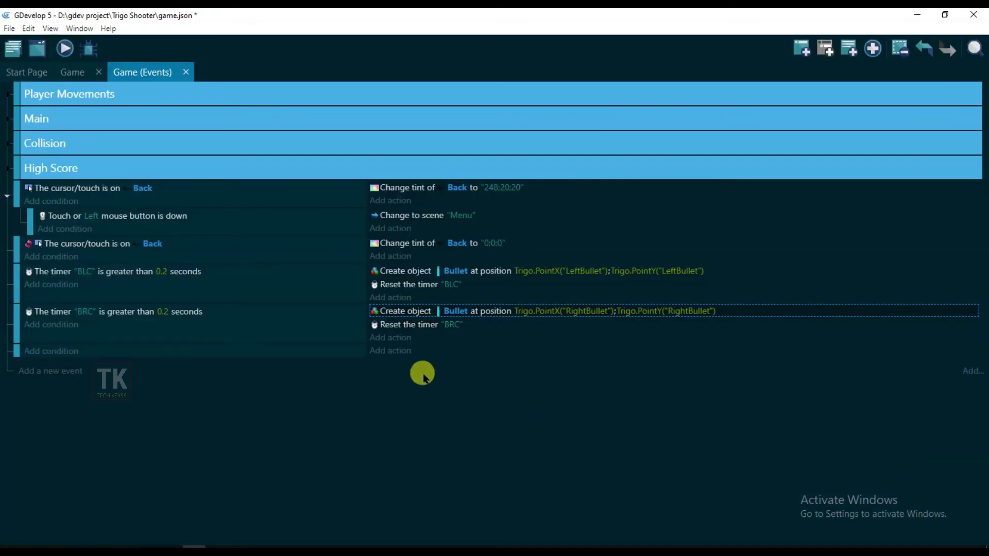
left_click(391, 351)
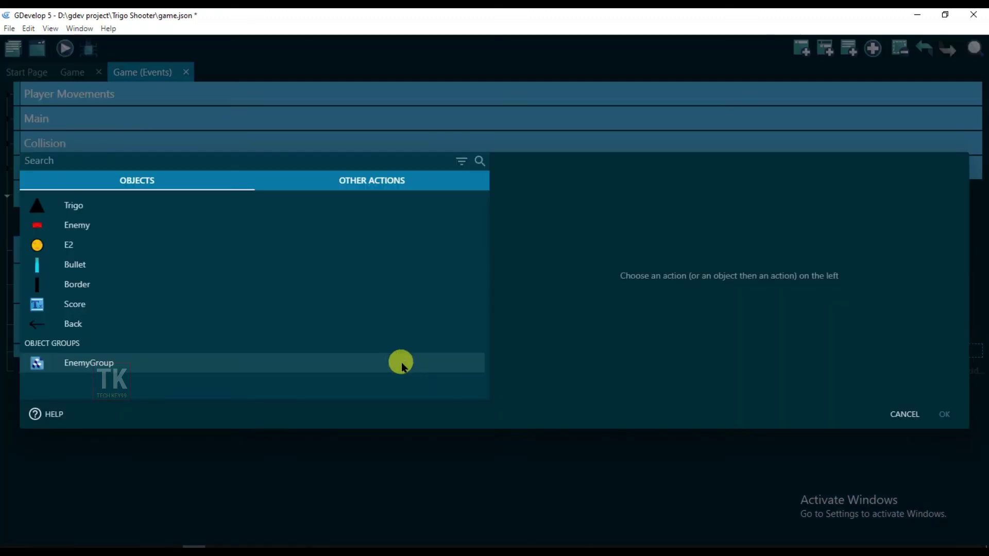
left_click(96, 273)
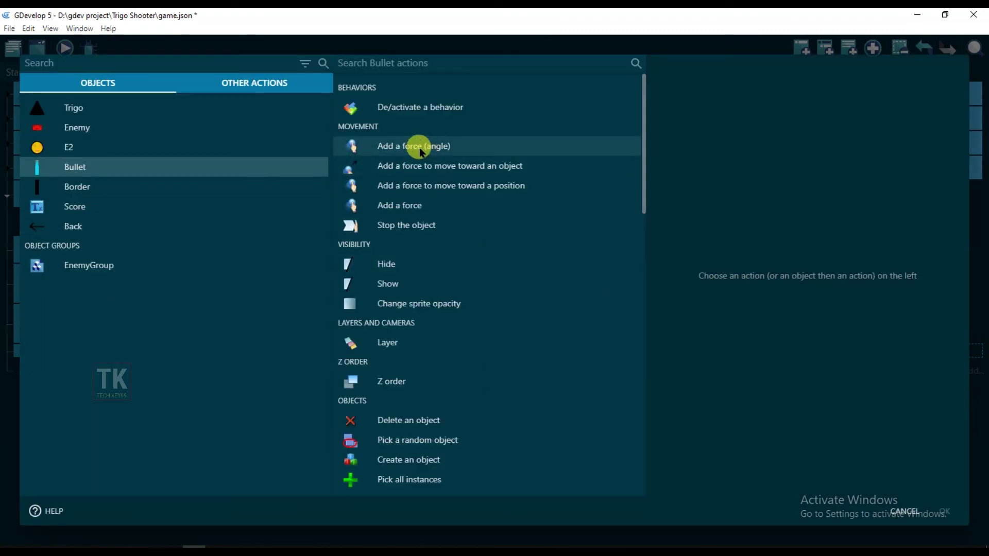
left_click(509, 153)
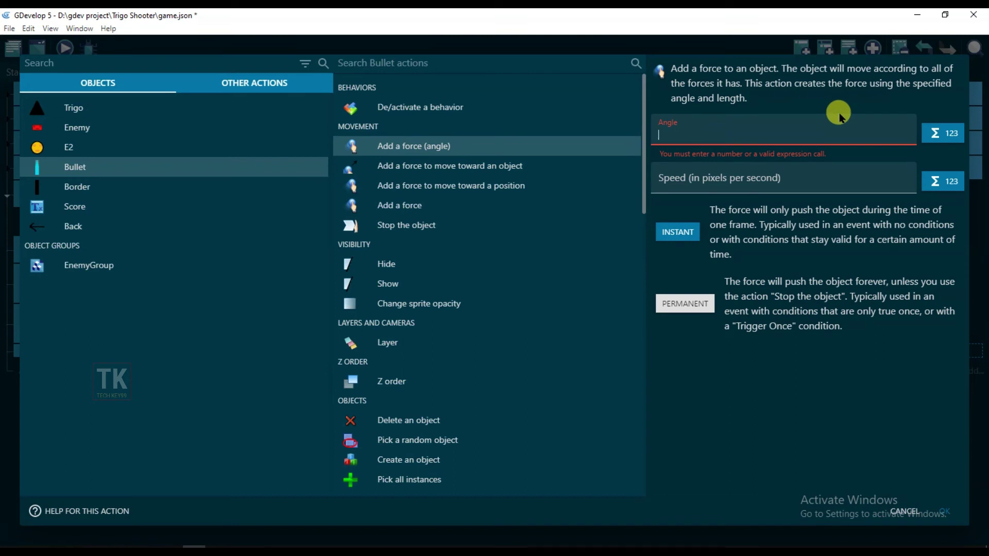
type("90")
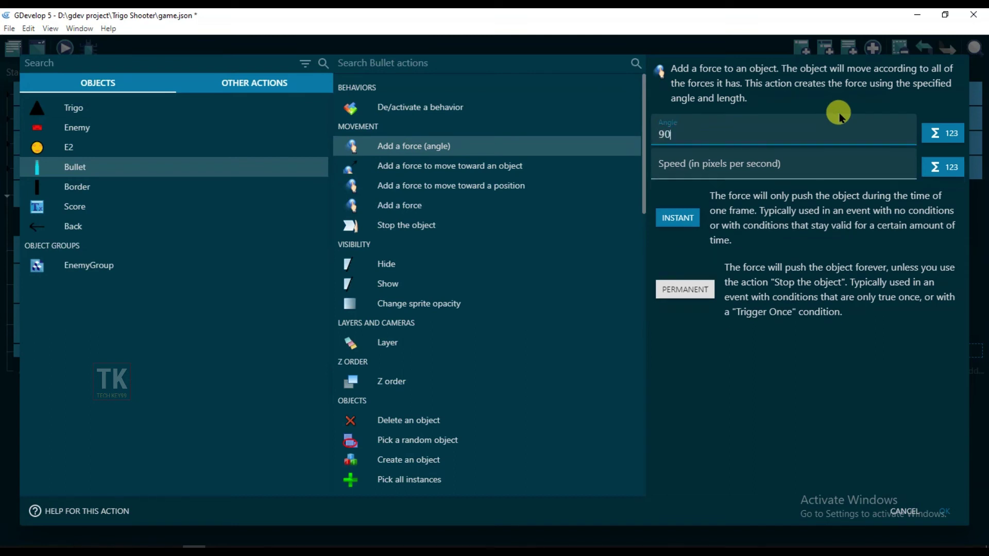
left_click(731, 164)
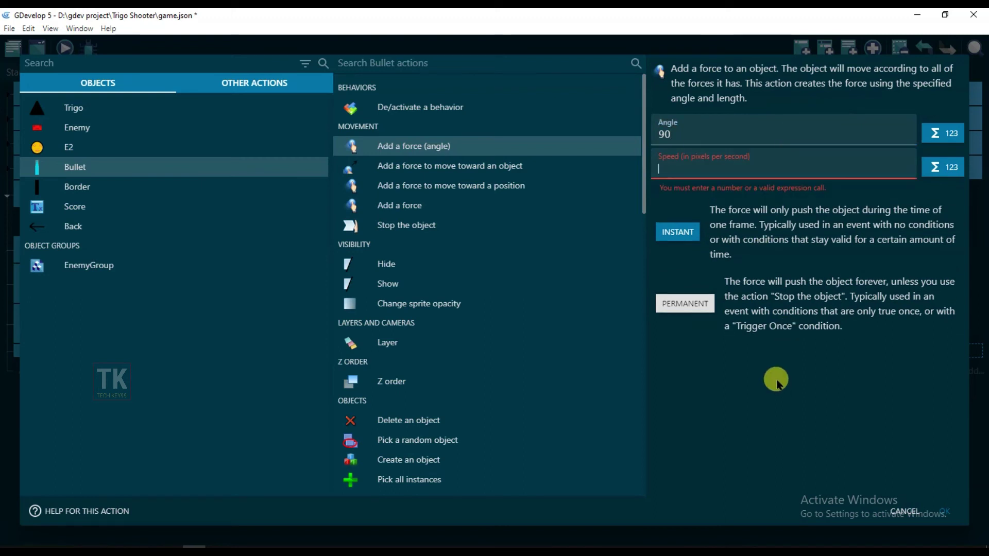
type("600")
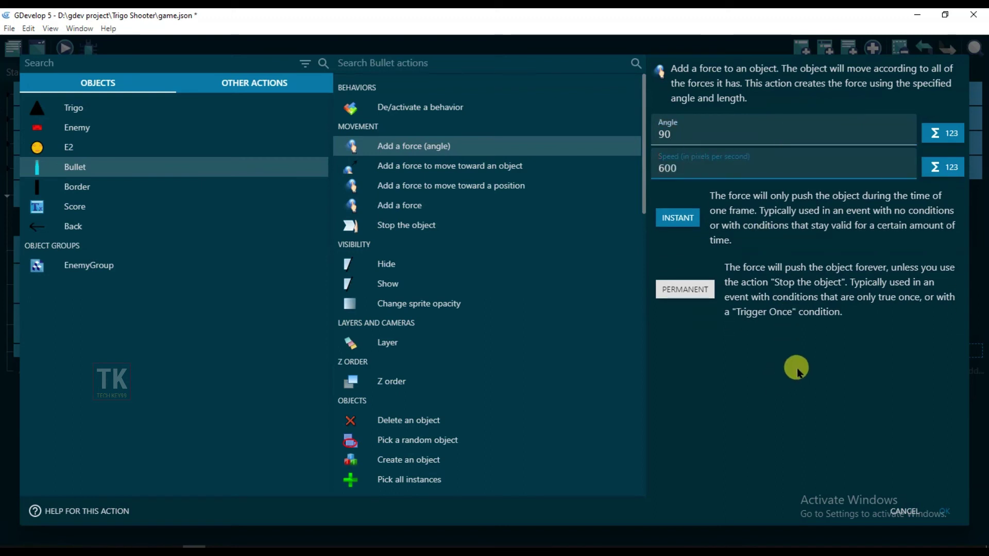
left_click(946, 515)
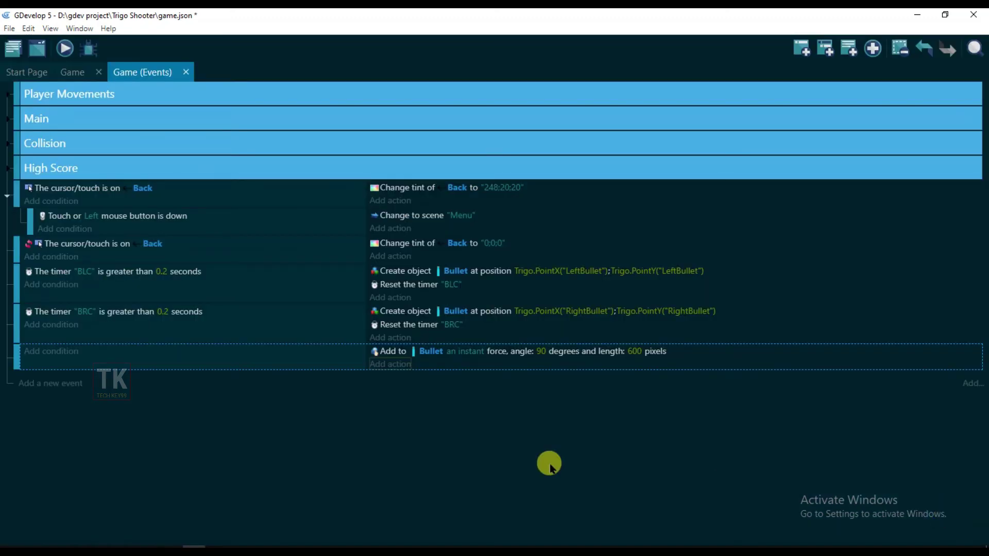
- Change the force angle to 270 degrees and launch the scene preview
left_click(541, 356)
type("270")
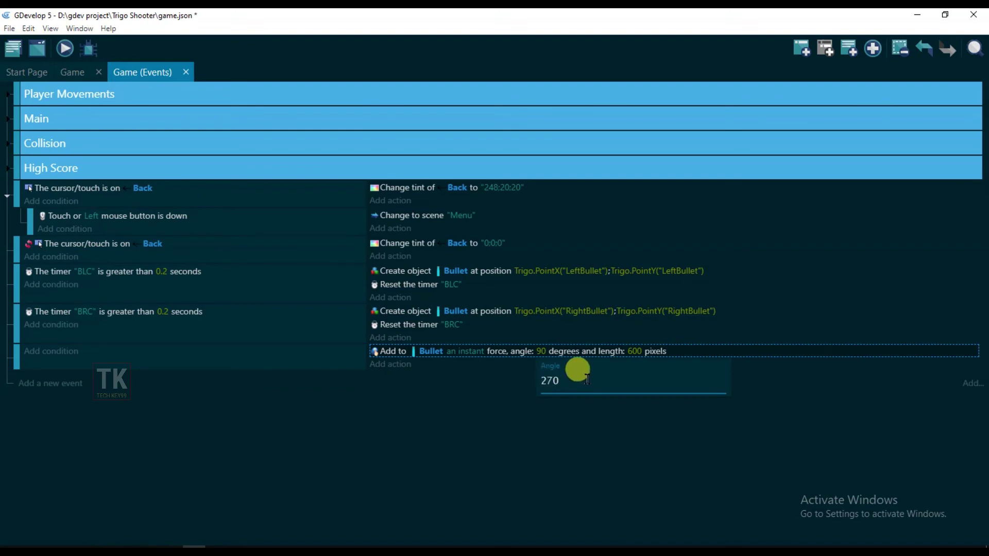
left_click(520, 442)
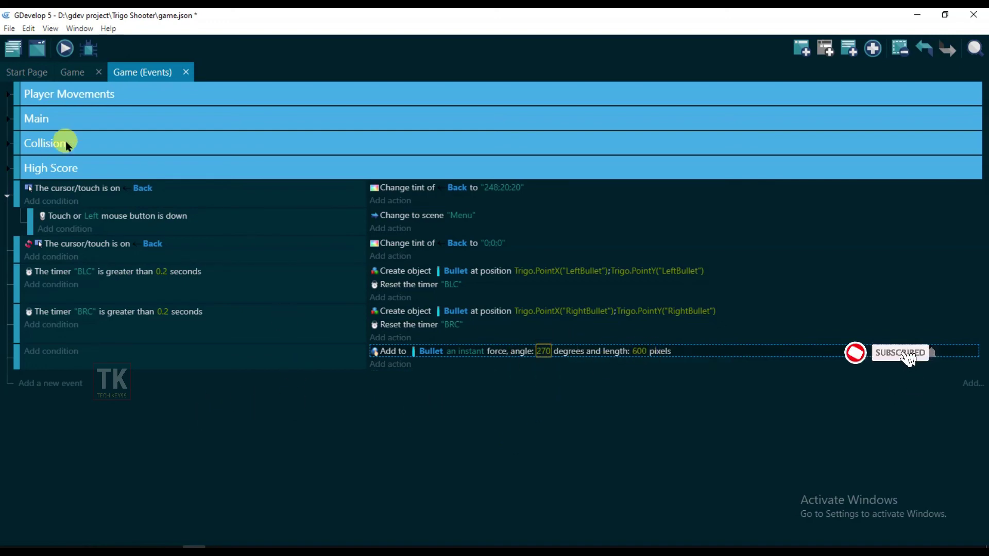
left_click(63, 49)
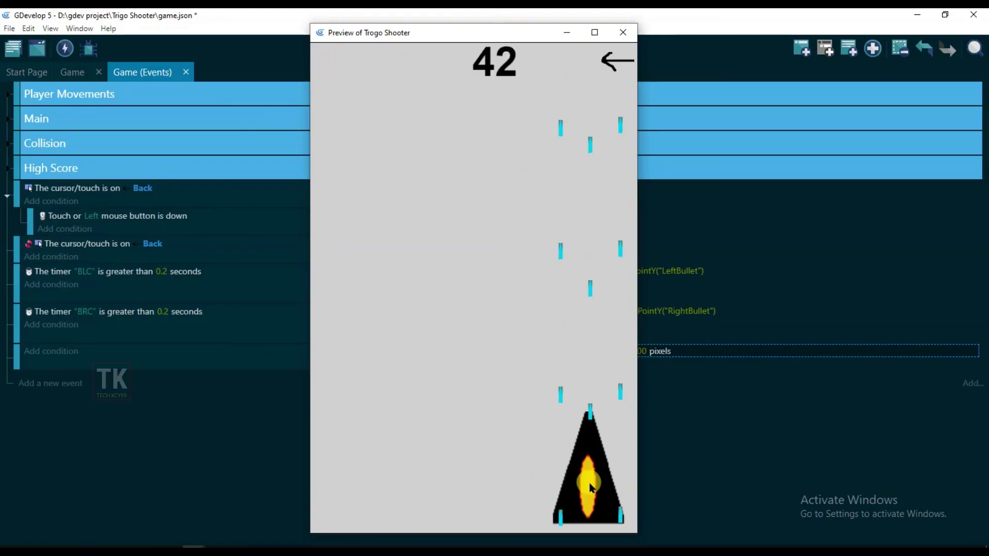
- Drag the ship left across the preview while bullets fire from both corners
mouse_move(591, 488)
left_mouse_down()
mouse_move(330, 489)
mouse_move(553, 500)
mouse_move(568, 489)
left_mouse_up()
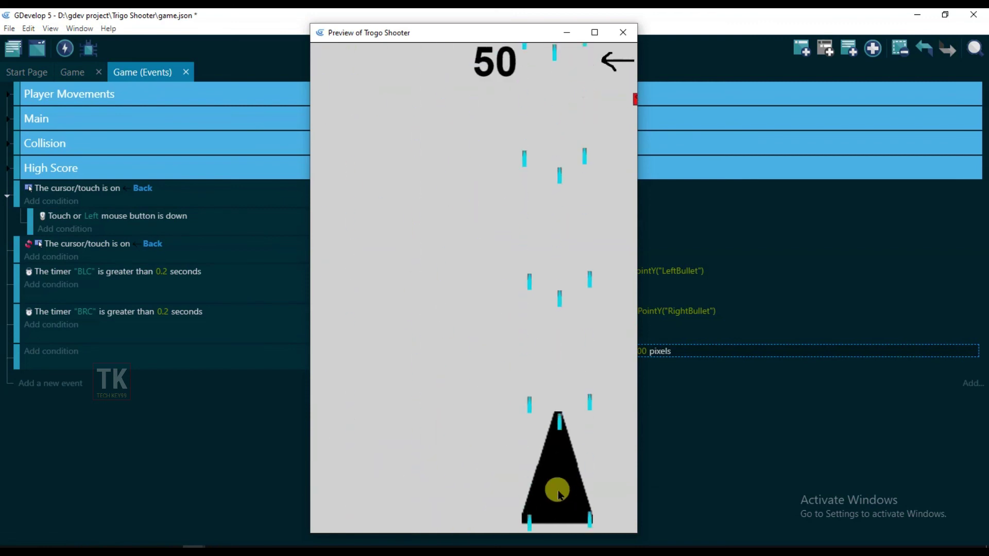